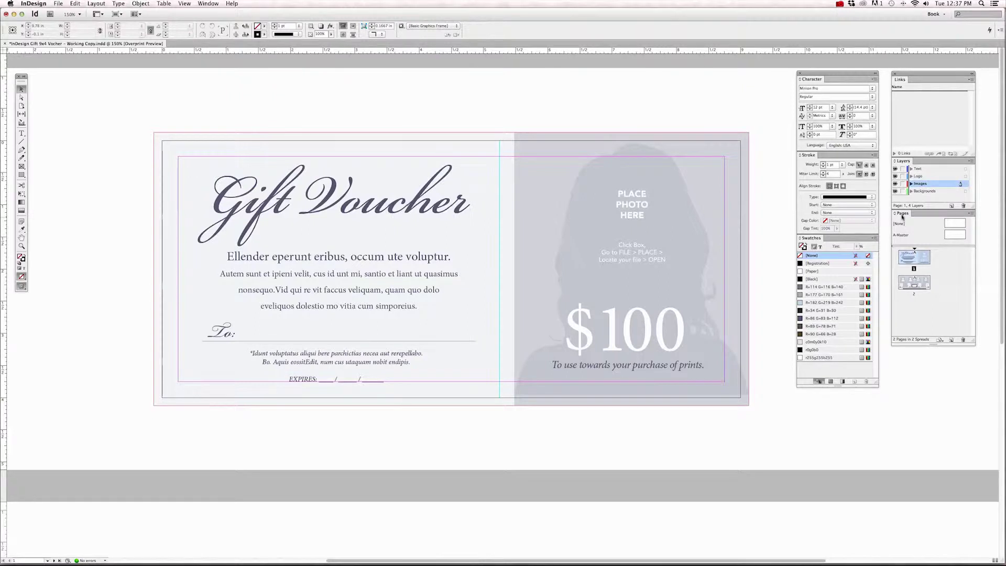
Float the Pages panel over the document and make page 2 the current page.
{"action": "left_click_drag", "start_coordinate": [901, 216], "coordinate": [672, 100]}
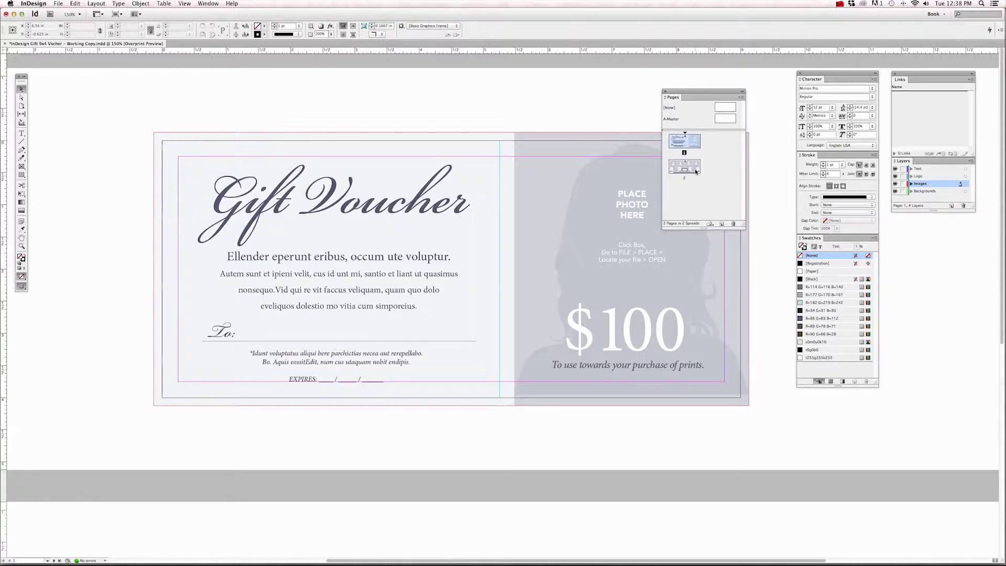
{"action": "double_click", "coordinate": [695, 171]}
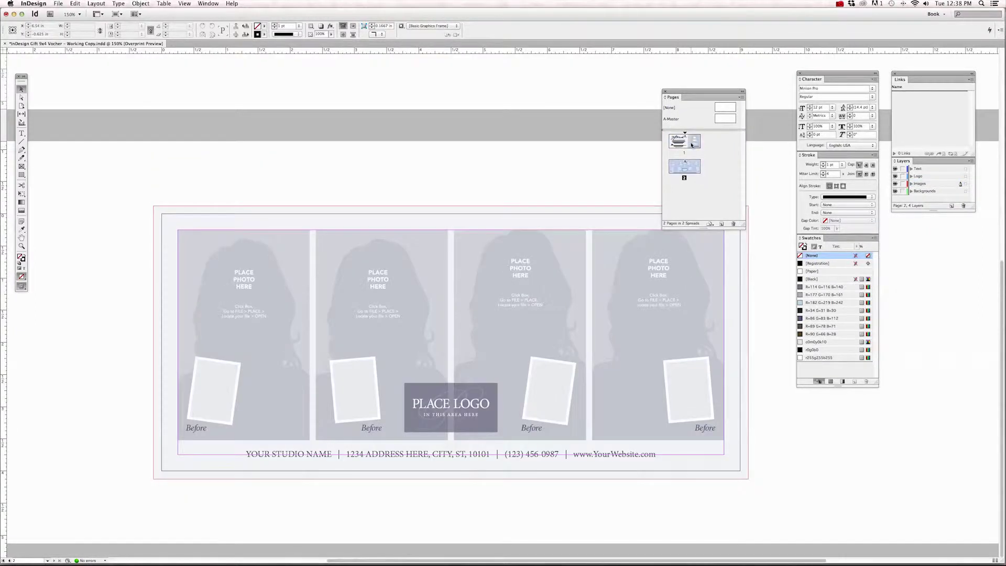
{"action": "key", "text": "shift+Page_Up"}
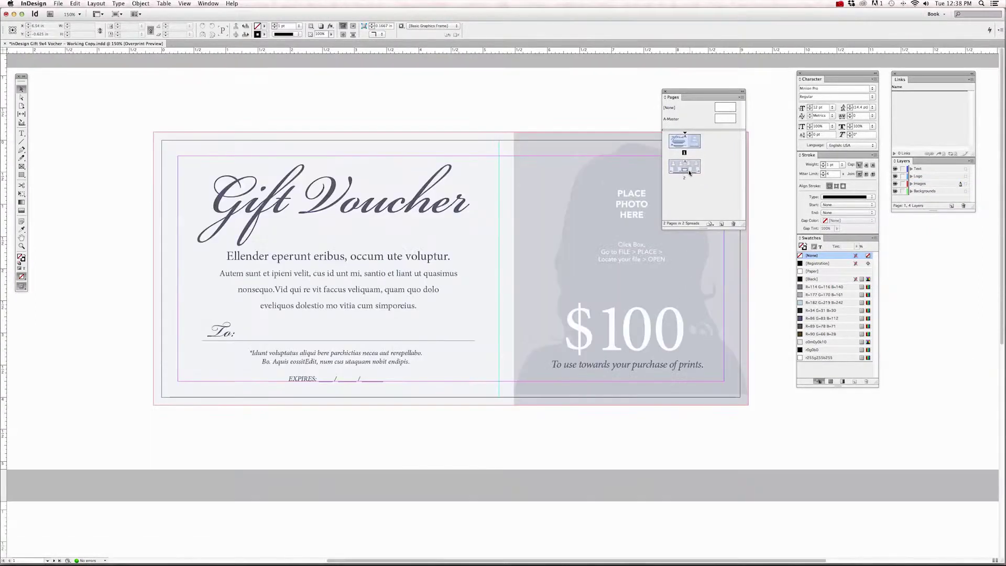
{"action": "double_click", "coordinate": [689, 144]}
{"action": "double_click", "coordinate": [686, 164]}
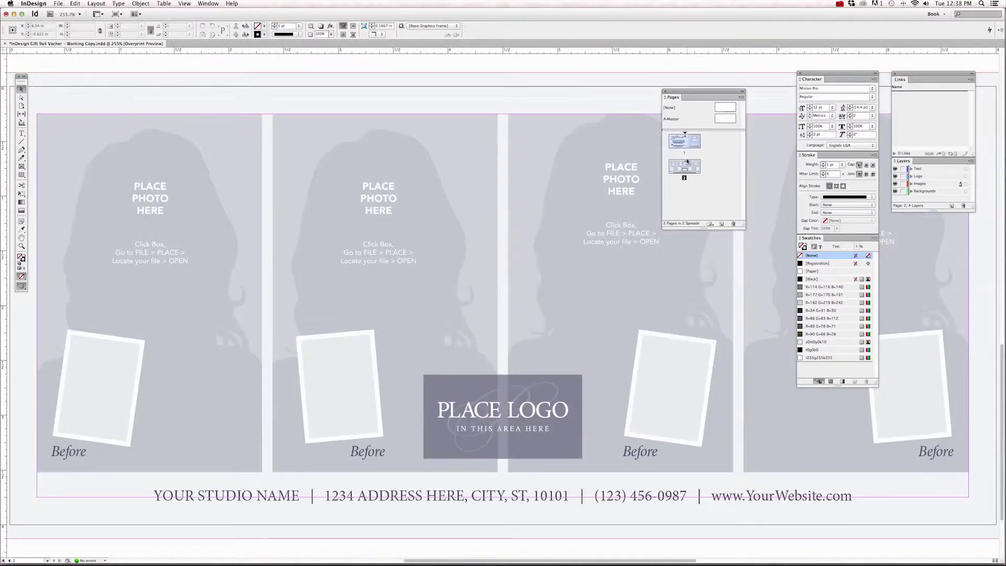
{"action": "left_click", "coordinate": [686, 165]}
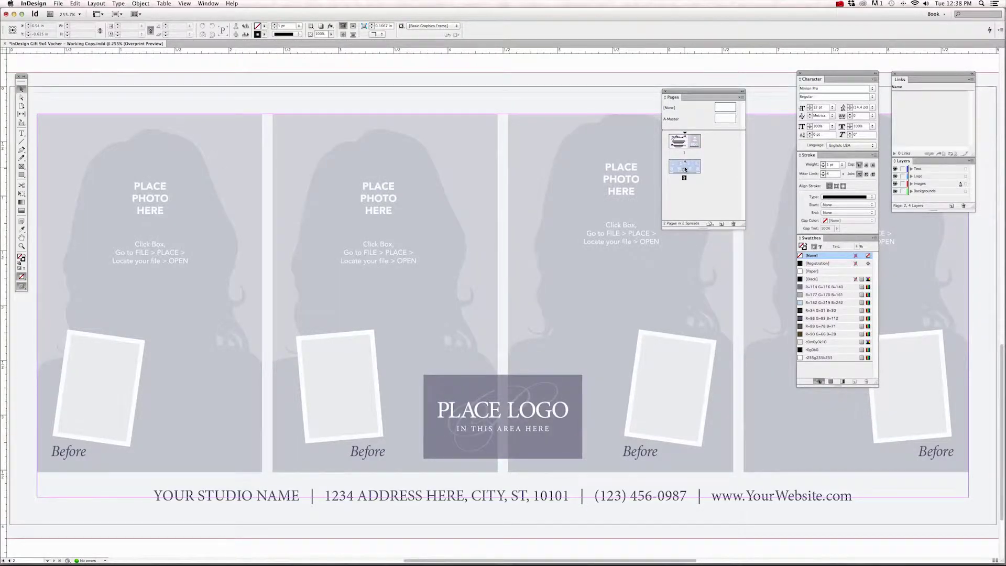
Zoom out to 150% and scroll back up to the Gift Voucher page.
{"action": "key", "text": "super+minus"}
{"action": "key", "text": "super+minus"}
{"action": "scroll", "coordinate": [592, 139], "scroll_direction": "up", "scroll_amount": 5}
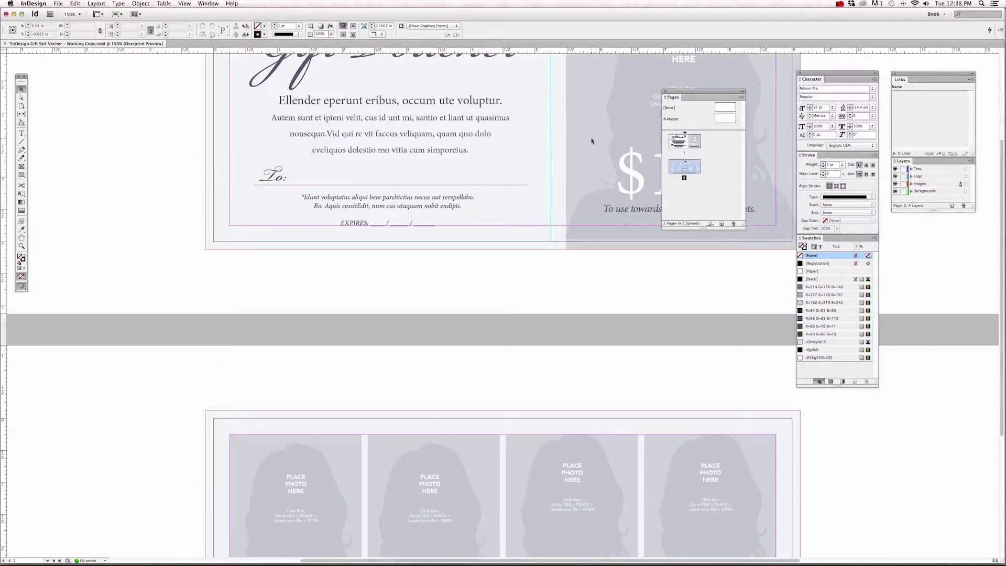
{"action": "scroll", "coordinate": [592, 141], "scroll_direction": "up", "scroll_amount": 4}
{"action": "scroll", "coordinate": [591, 140], "scroll_direction": "down", "scroll_amount": 8}
{"action": "scroll", "coordinate": [591, 141], "scroll_direction": "up", "scroll_amount": 5}
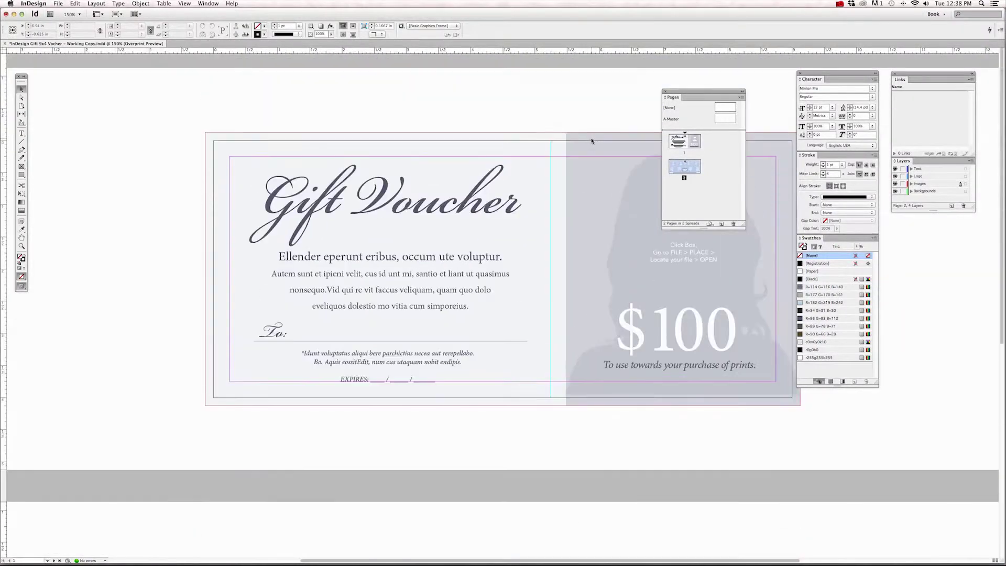
{"action": "scroll", "coordinate": [590, 139], "scroll_direction": "down", "scroll_amount": 1}
{"action": "scroll", "coordinate": [524, 121], "scroll_direction": "up", "scroll_amount": 1}
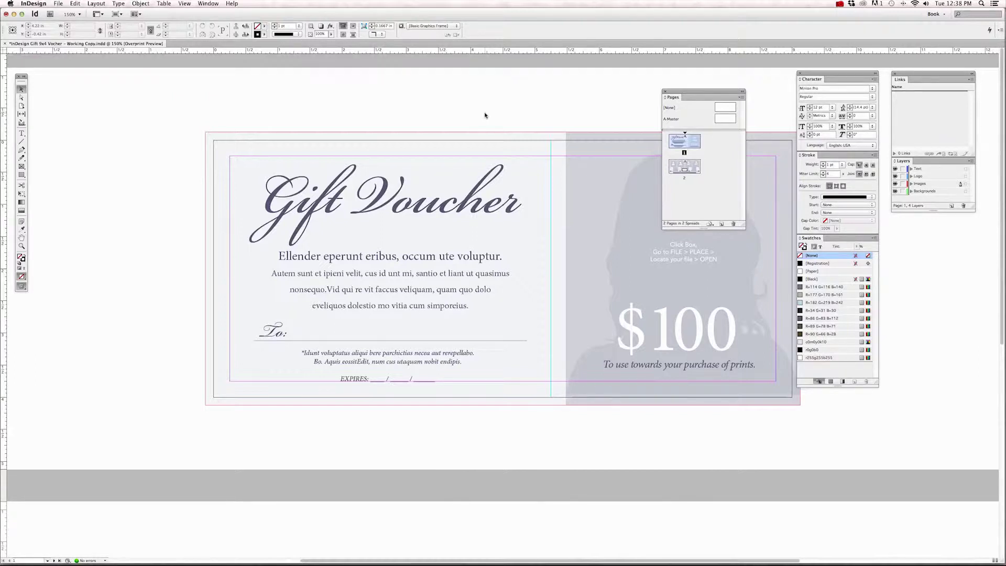
Re-dock the Pages panel, marquee-zoom on the voucher's top-left corner, then return to 150%.
{"action": "left_click_drag", "start_coordinate": [705, 95], "coordinate": [943, 233]}
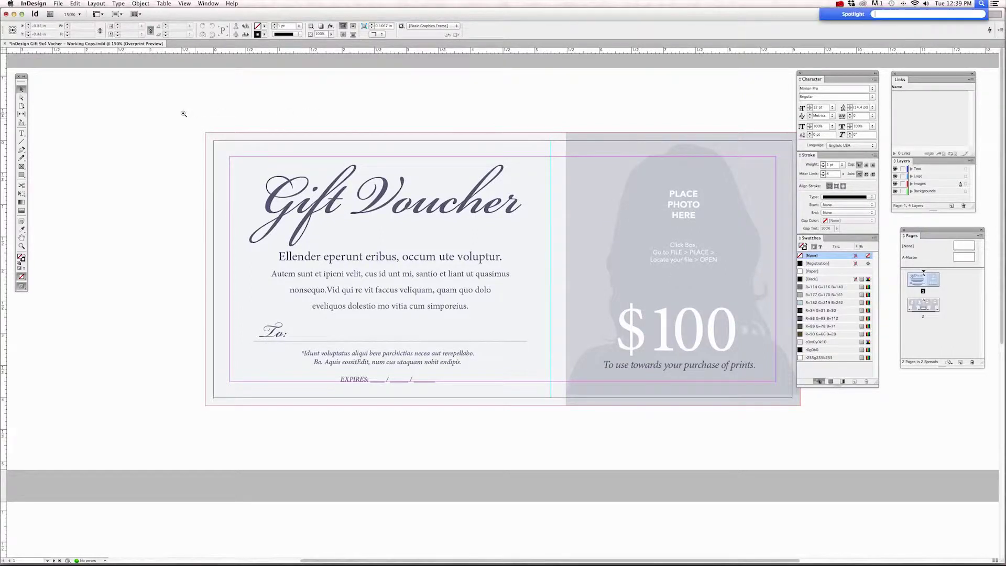
{"action": "left_click_drag", "start_coordinate": [183, 113], "coordinate": [272, 191]}
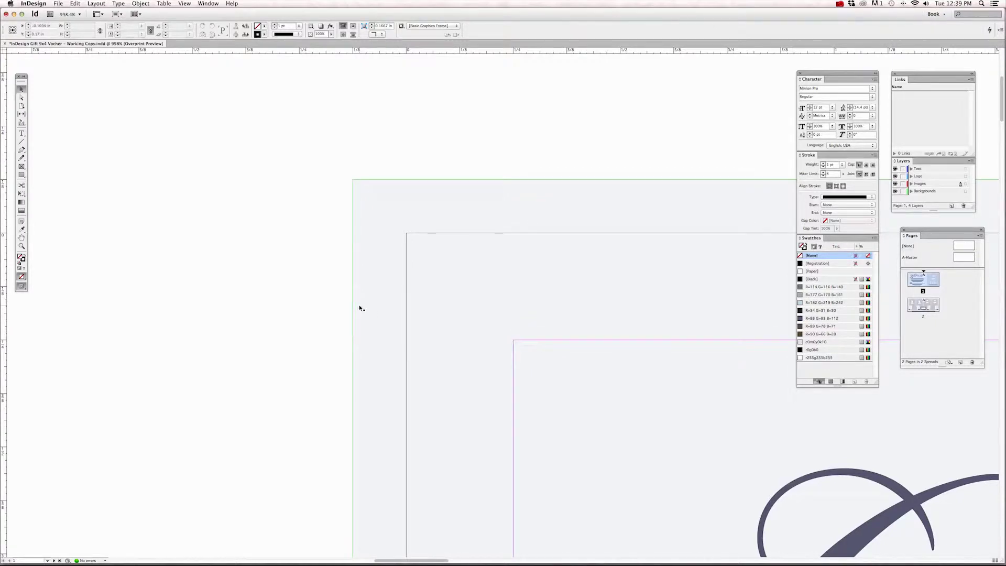
{"action": "key", "text": "super+0"}
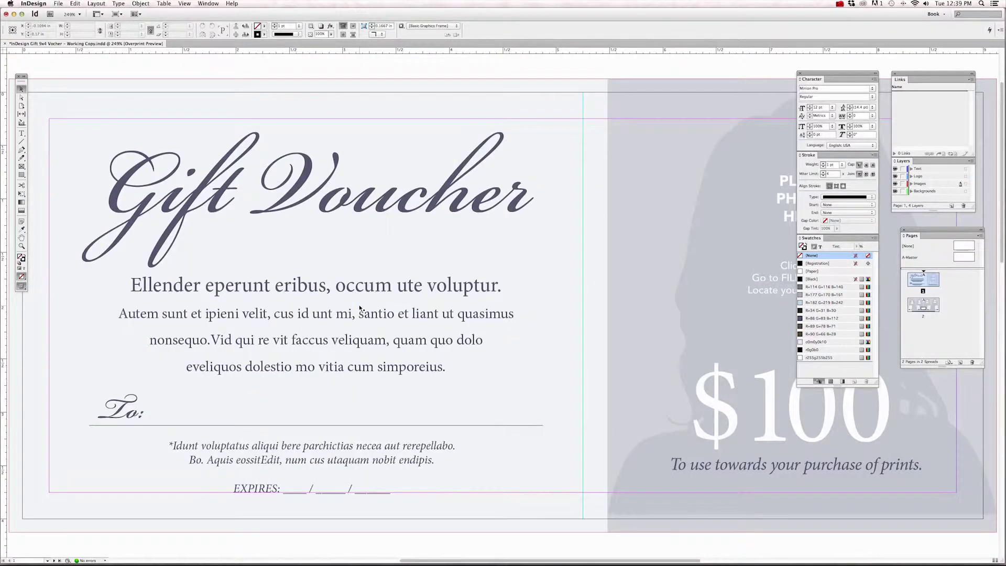
{"action": "key", "text": "super+minus"}
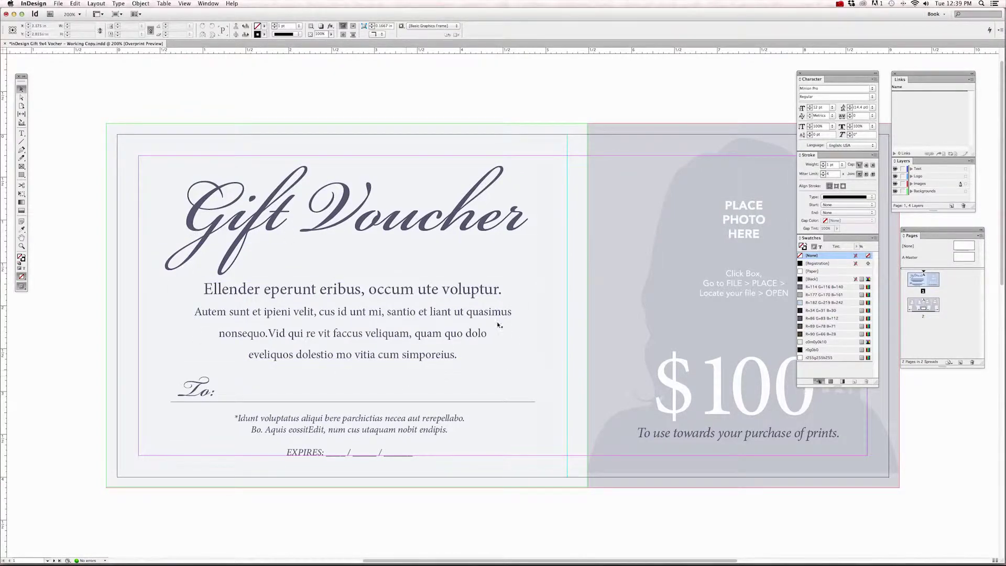
{"action": "left_click", "coordinate": [567, 290]}
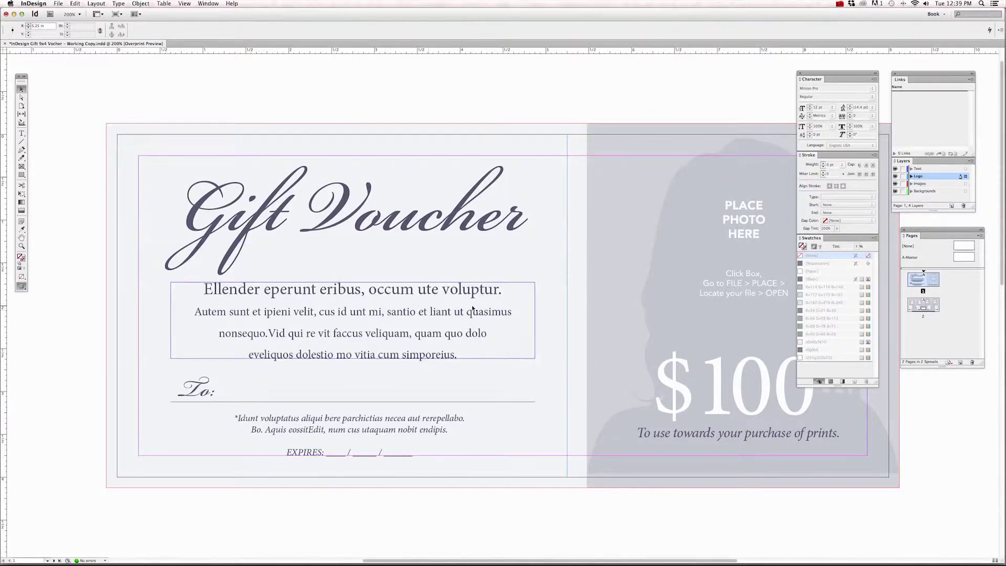
{"action": "key", "text": "super+minus"}
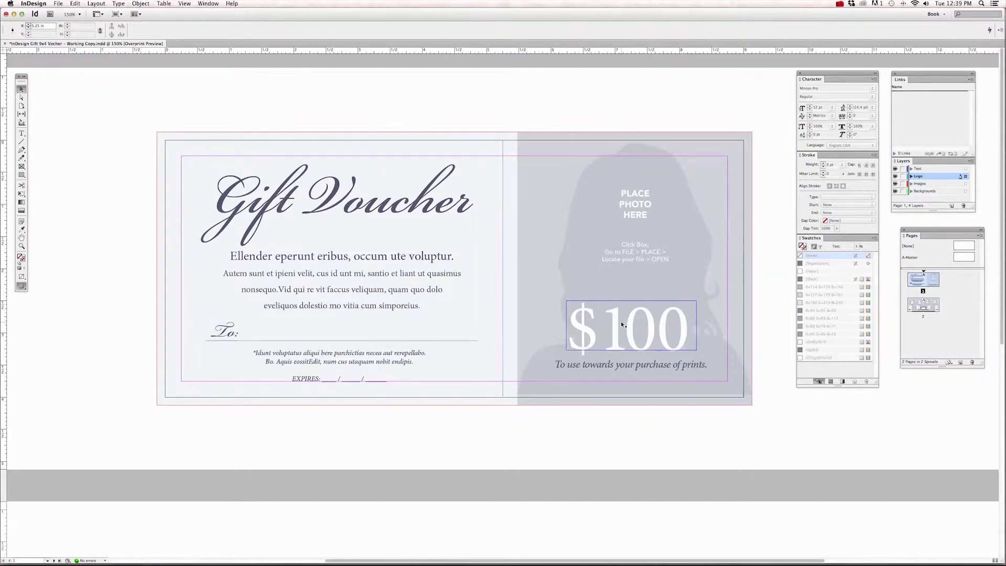
{"action": "left_click", "coordinate": [419, 286]}
{"action": "left_click", "coordinate": [406, 187]}
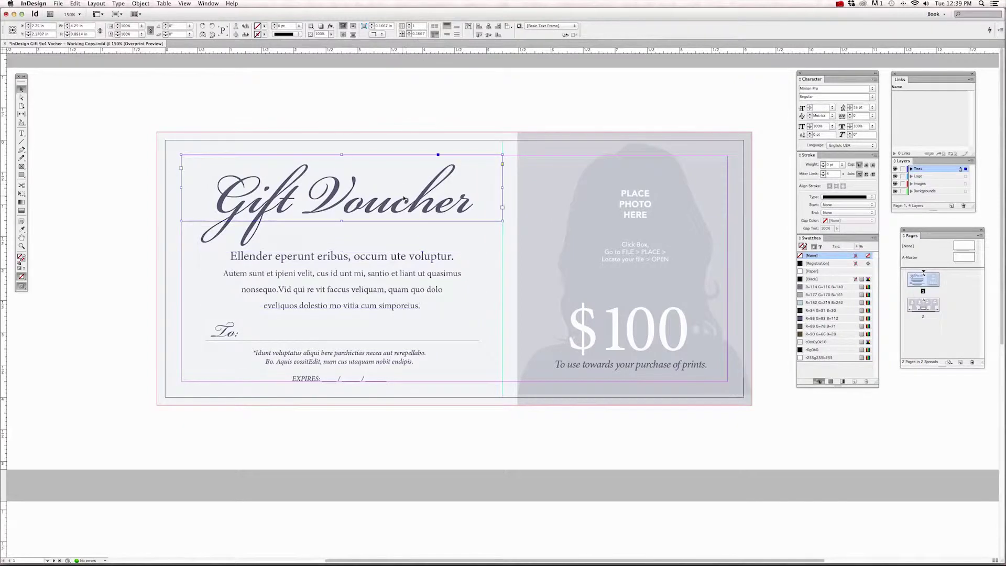
{"action": "left_click", "coordinate": [360, 272]}
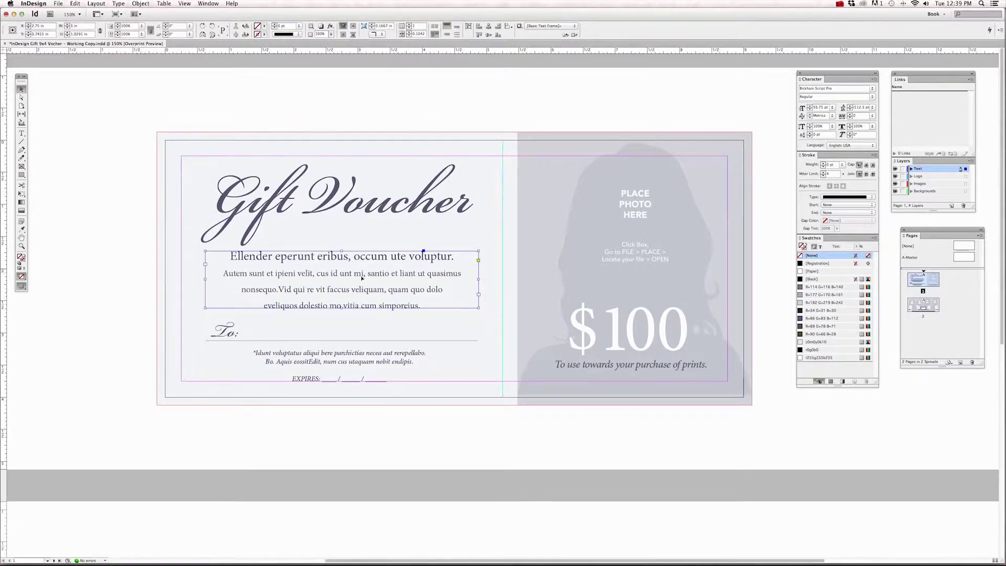
{"action": "left_click", "coordinate": [381, 360]}
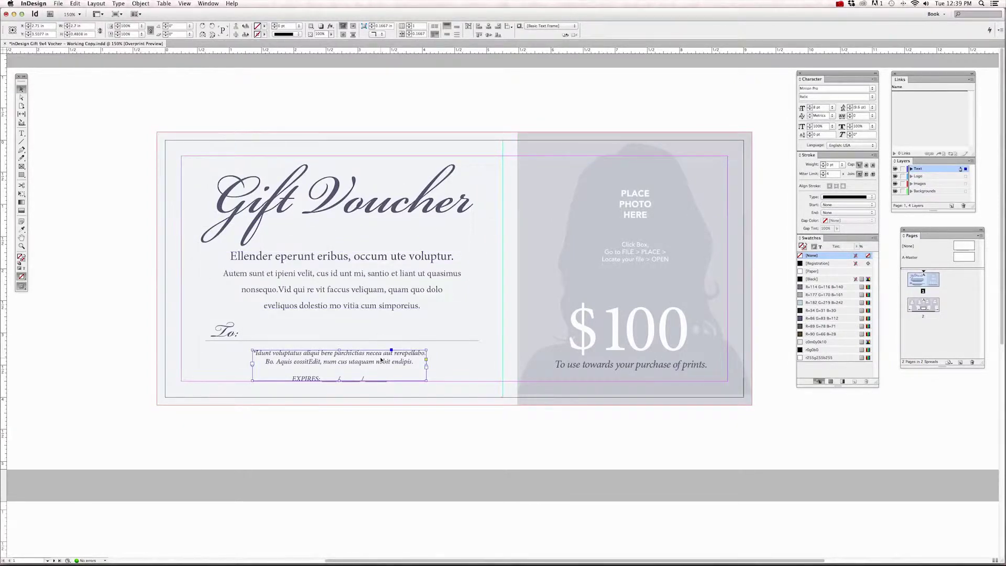
{"action": "left_click", "coordinate": [419, 257]}
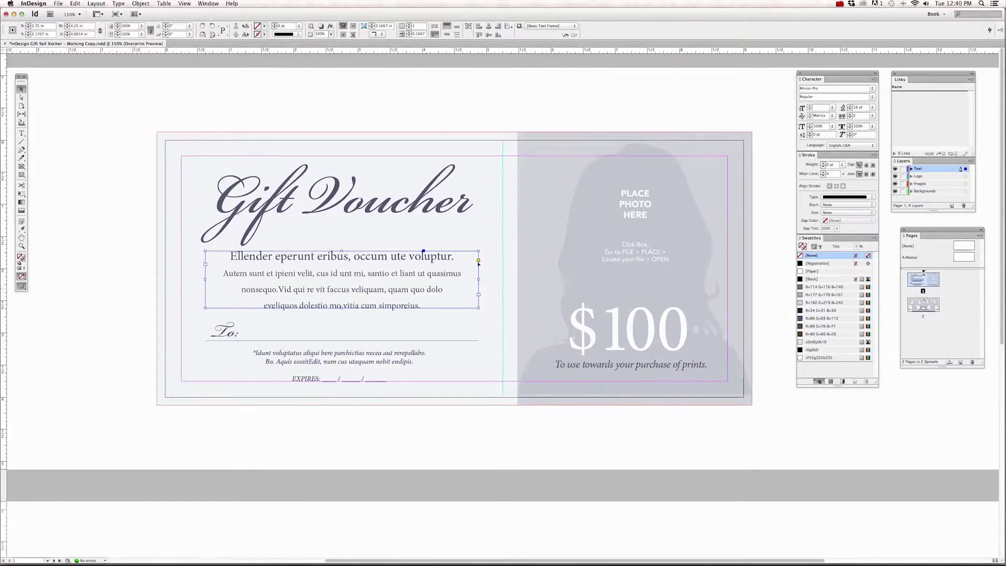
{"action": "left_click_drag", "start_coordinate": [480, 250], "coordinate": [530, 224]}
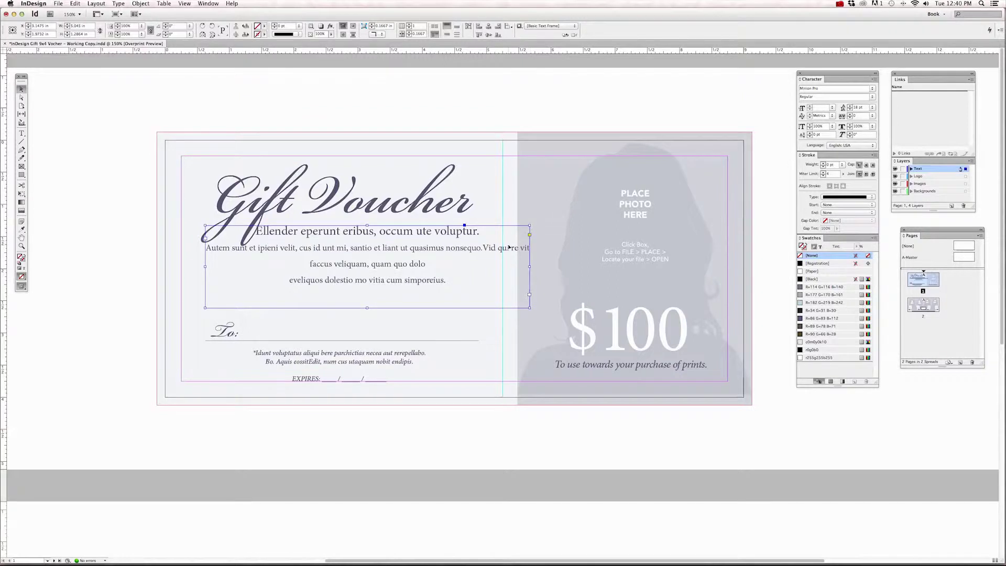
{"action": "key", "text": "super+z"}
{"action": "left_click", "coordinate": [397, 209]}
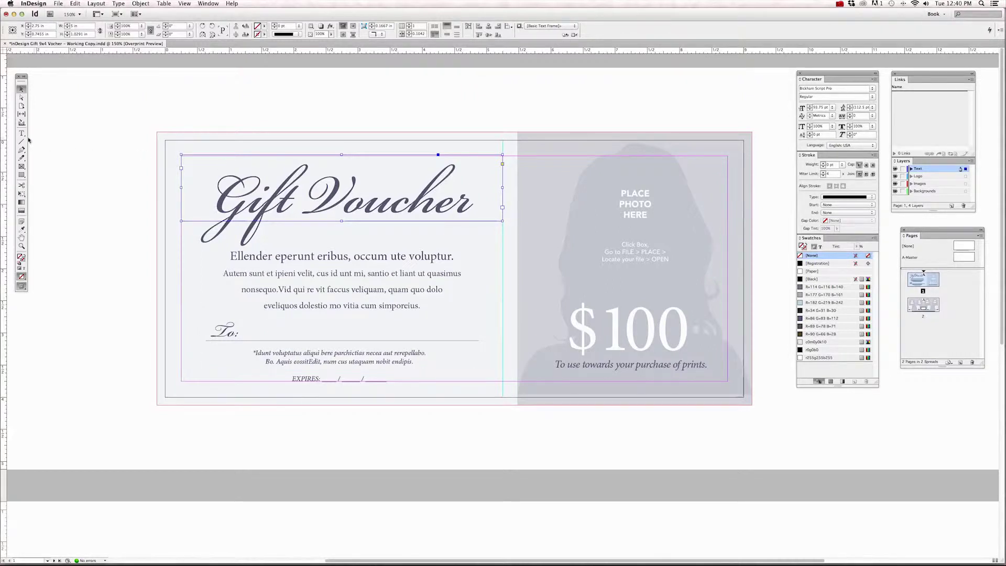
{"action": "double_click", "coordinate": [219, 166]}
{"action": "key", "text": "super+a"}
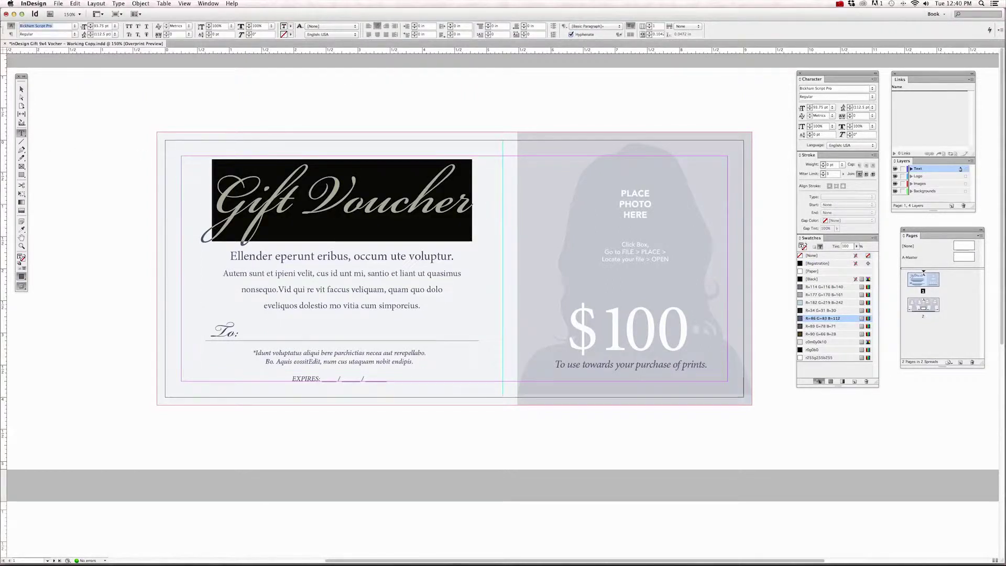
{"action": "type", "text": "Minion"}
{"action": "key", "text": "Return"}
{"action": "left_click", "coordinate": [22, 89]}
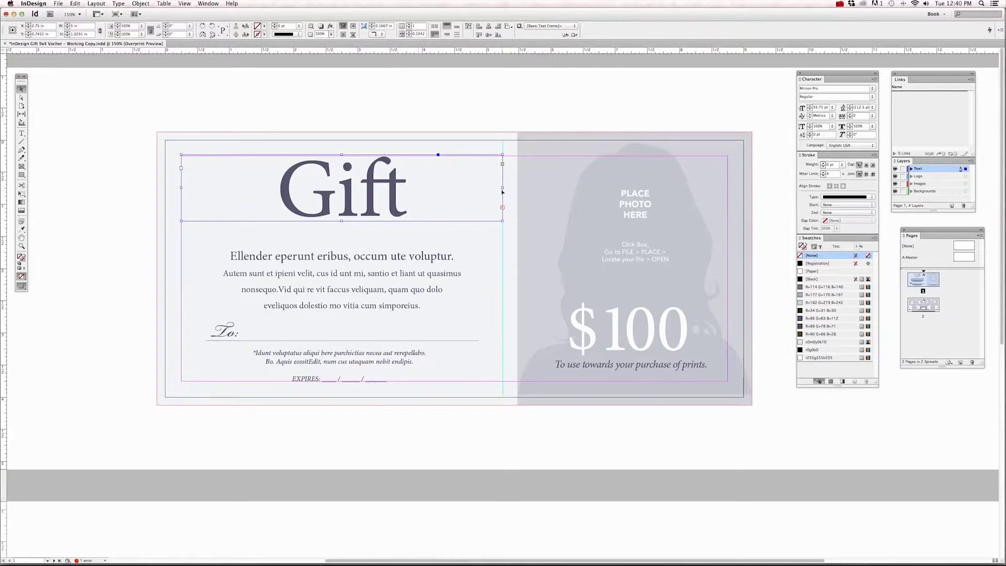
{"action": "left_click_drag", "start_coordinate": [501, 187], "coordinate": [774, 202]}
{"action": "scroll", "coordinate": [774, 203], "scroll_direction": "right", "scroll_amount": 3}
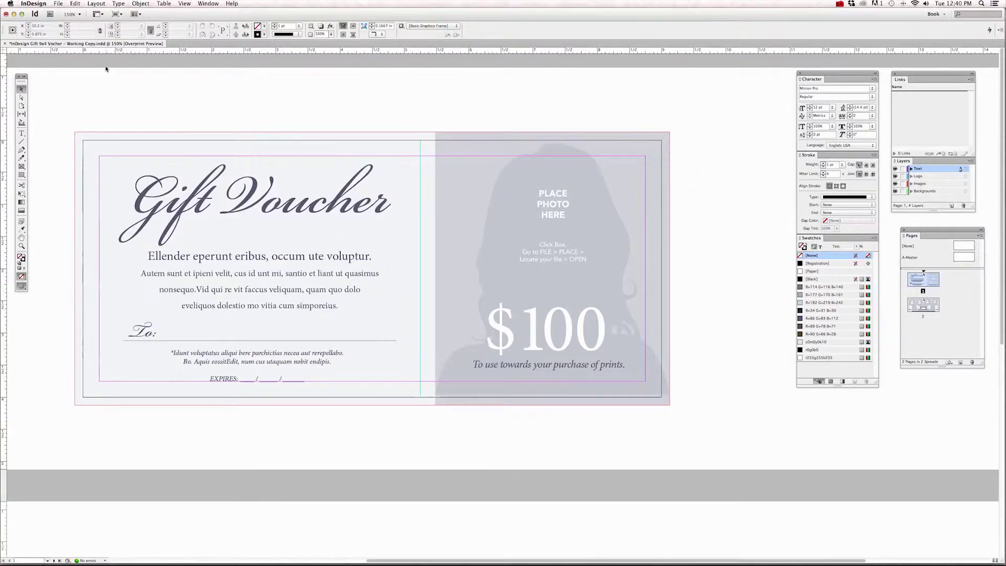
{"action": "left_click", "coordinate": [523, 143]}
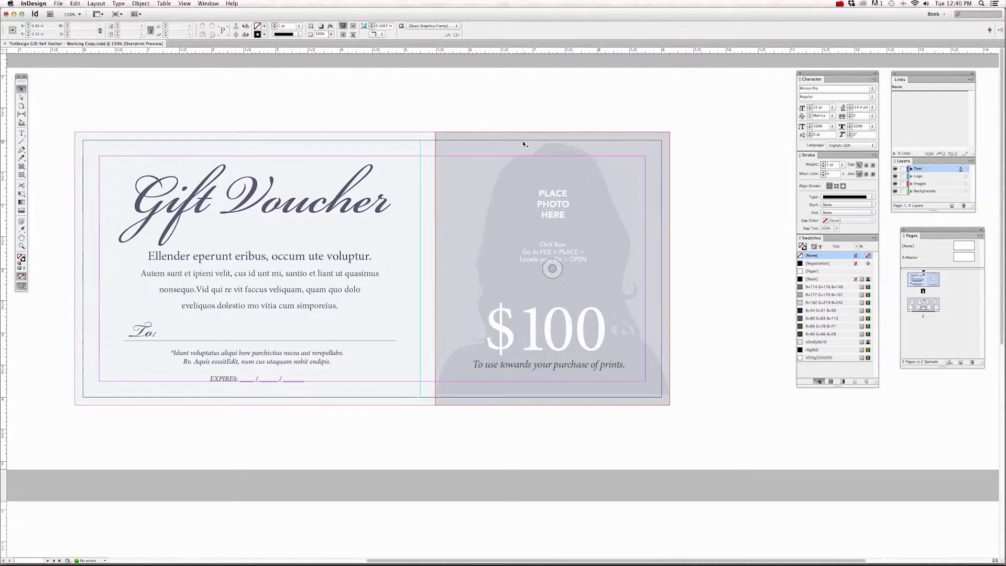
{"action": "left_click", "coordinate": [521, 145]}
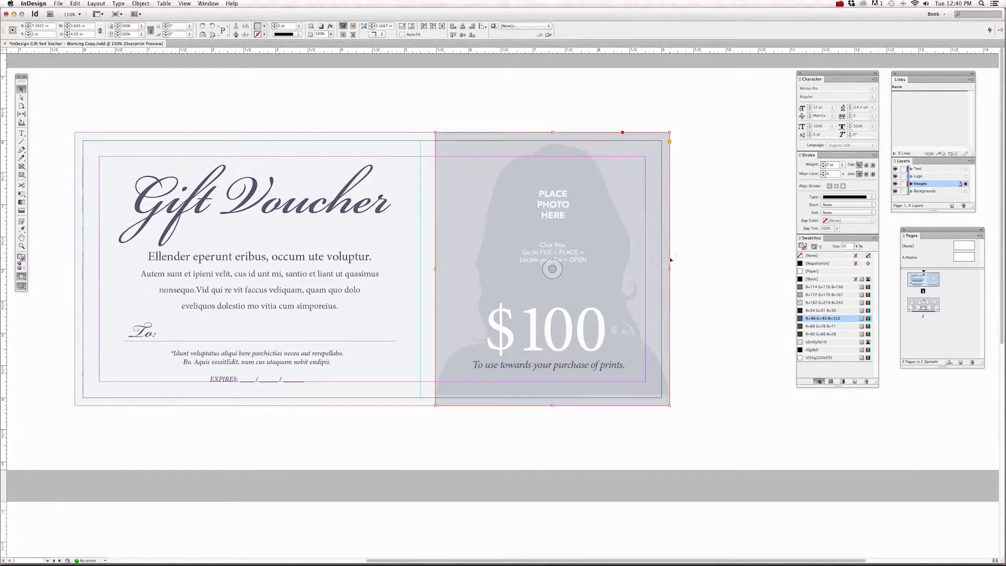
{"action": "mouse_move", "coordinate": [670, 268]}
{"action": "left_mouse_down"}
{"action": "mouse_move", "coordinate": [743, 266]}
{"action": "mouse_move", "coordinate": [669, 268]}
{"action": "left_mouse_up"}
{"action": "left_click_drag", "start_coordinate": [671, 407], "coordinate": [706, 460]}
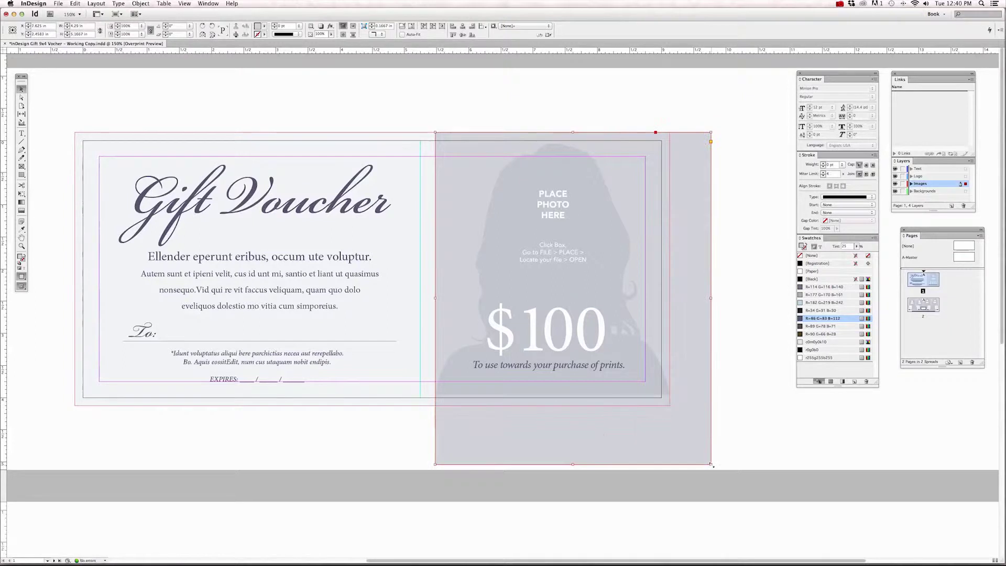
{"action": "key", "text": "super+z"}
{"action": "left_click_drag", "start_coordinate": [674, 408], "coordinate": [588, 324]}
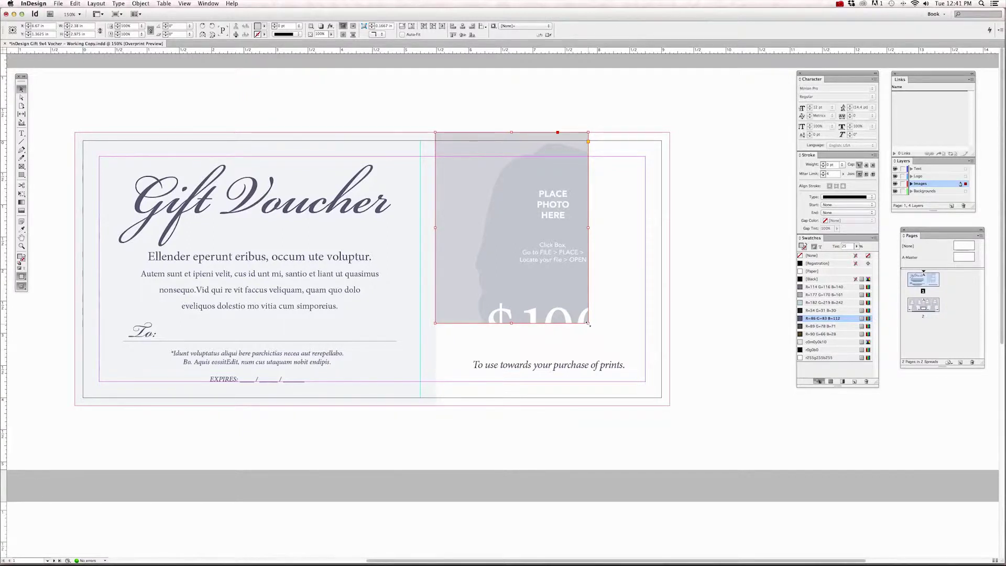
{"action": "left_click_drag", "start_coordinate": [588, 323], "coordinate": [669, 403]}
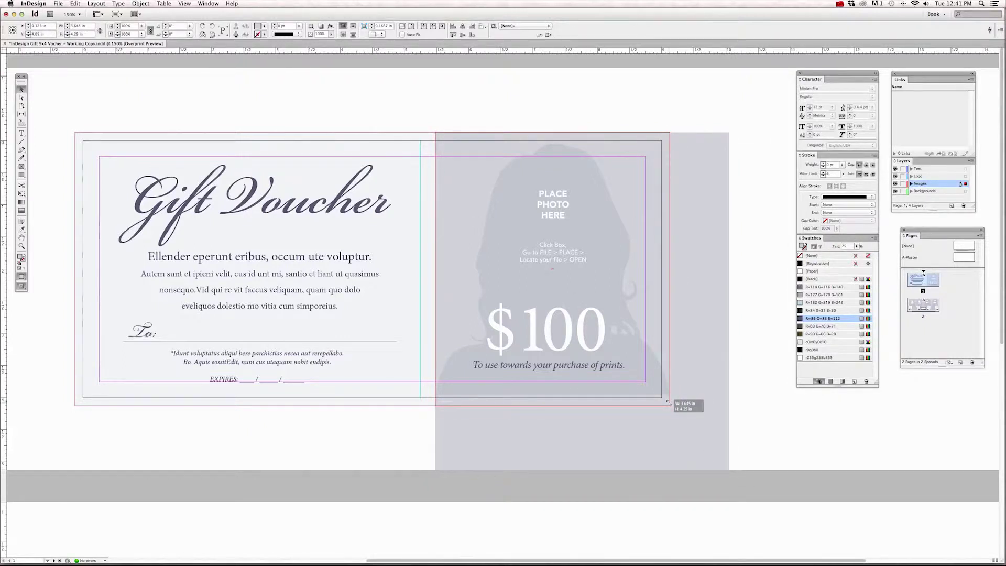
{"action": "left_click_drag", "start_coordinate": [669, 403], "coordinate": [669, 403]}
{"action": "left_click", "coordinate": [710, 289]}
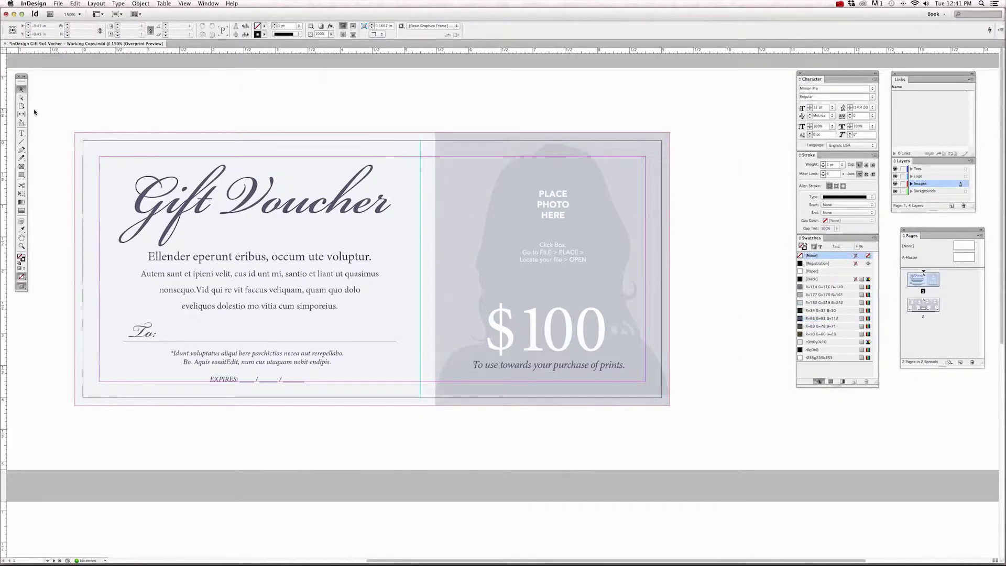
{"action": "left_click", "coordinate": [552, 269]}
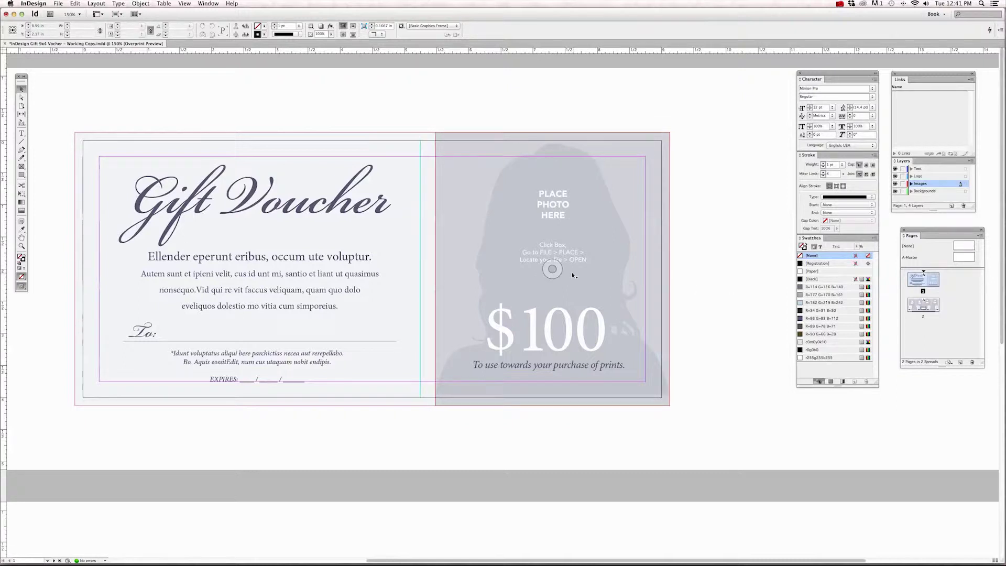
Select the photo frame itself and move it back over the voucher's right half.
{"action": "left_click", "coordinate": [553, 269]}
{"action": "left_click", "coordinate": [552, 270]}
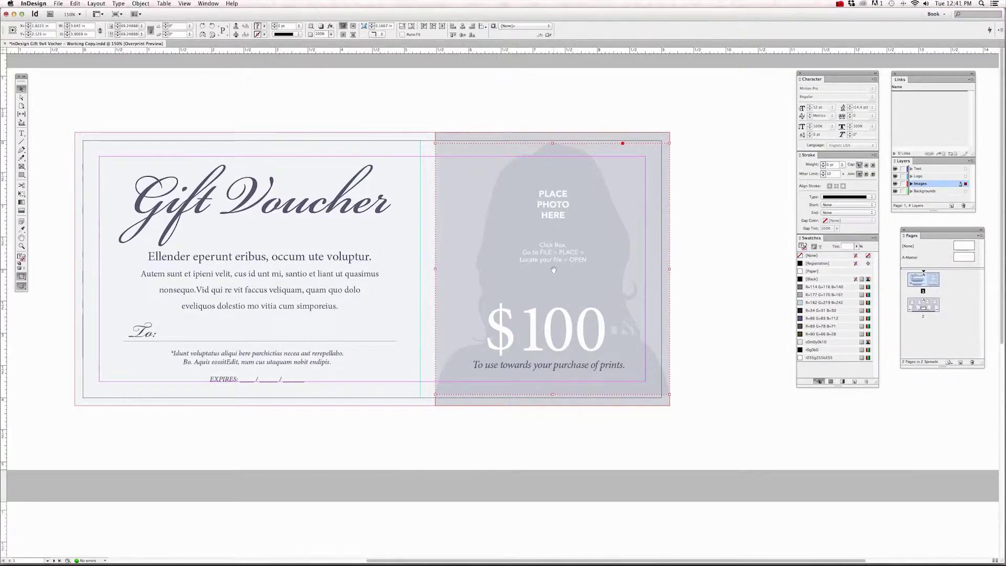
{"action": "left_click_drag", "start_coordinate": [553, 270], "coordinate": [611, 198]}
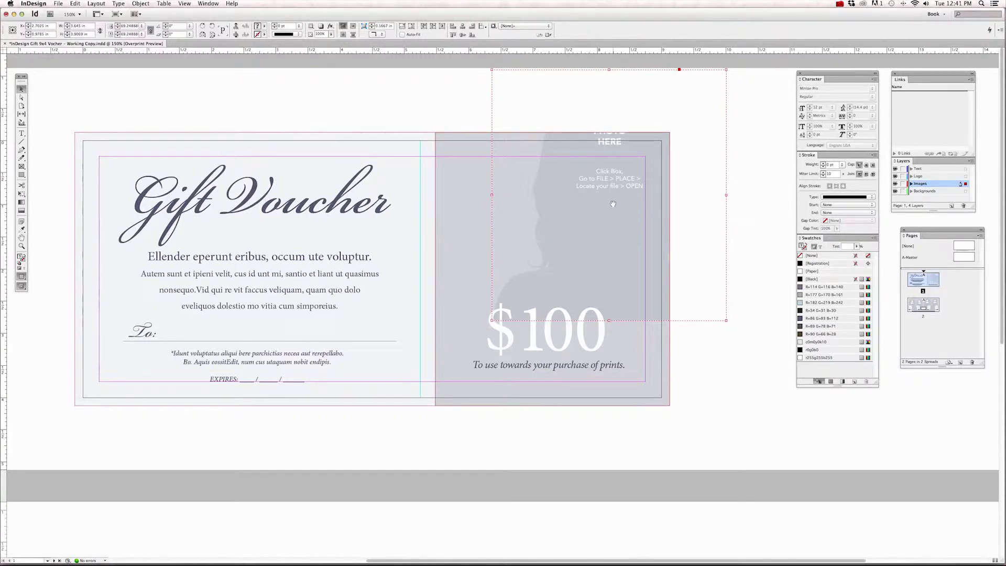
{"action": "left_click_drag", "start_coordinate": [611, 200], "coordinate": [547, 263]}
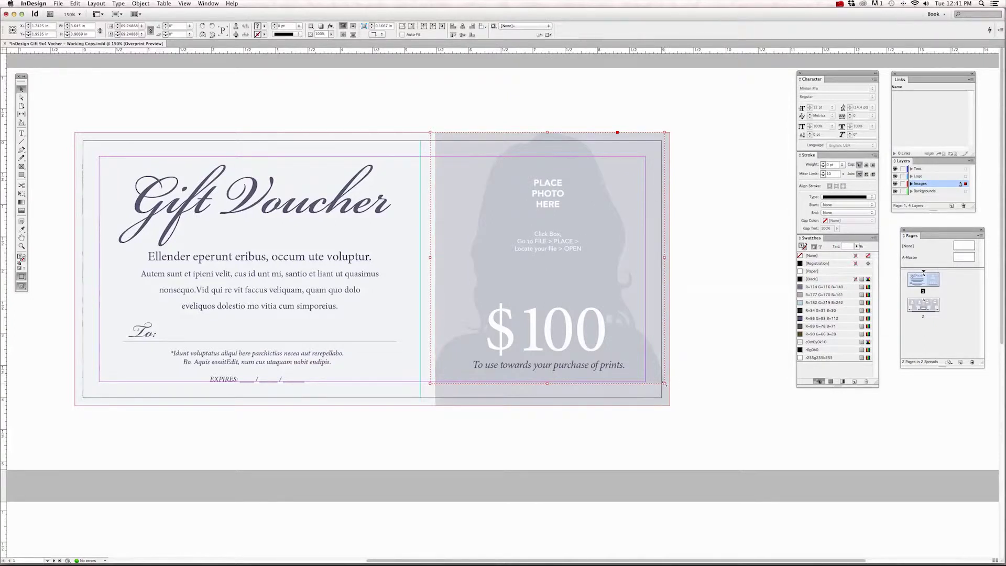
{"action": "key", "text": "super+shift+a"}
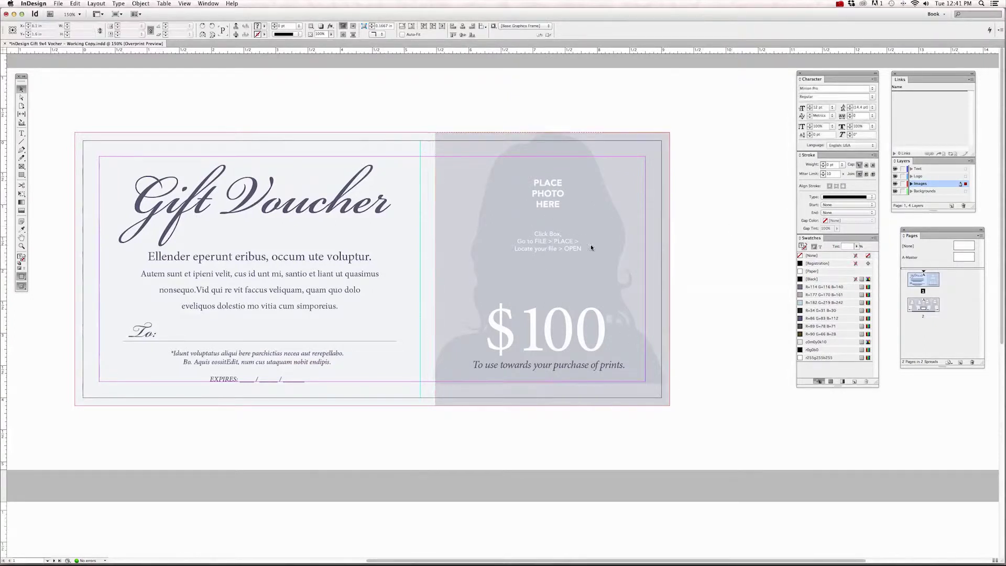
Enlarge the photo frame to about 4.11 by 4.41 in, past the bottom-right edges.
{"action": "left_click", "coordinate": [554, 271]}
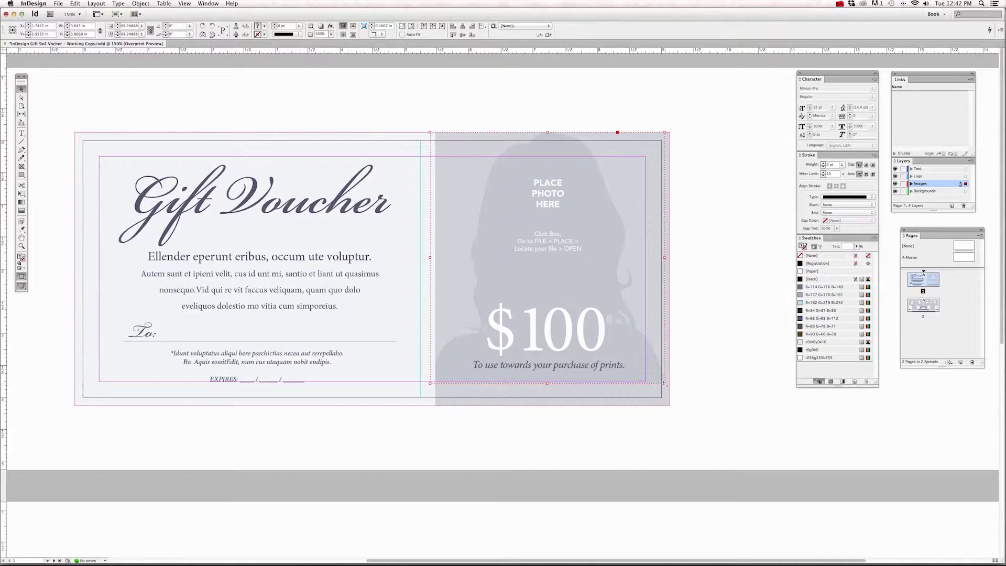
{"action": "left_click_drag", "start_coordinate": [664, 384], "coordinate": [694, 415]}
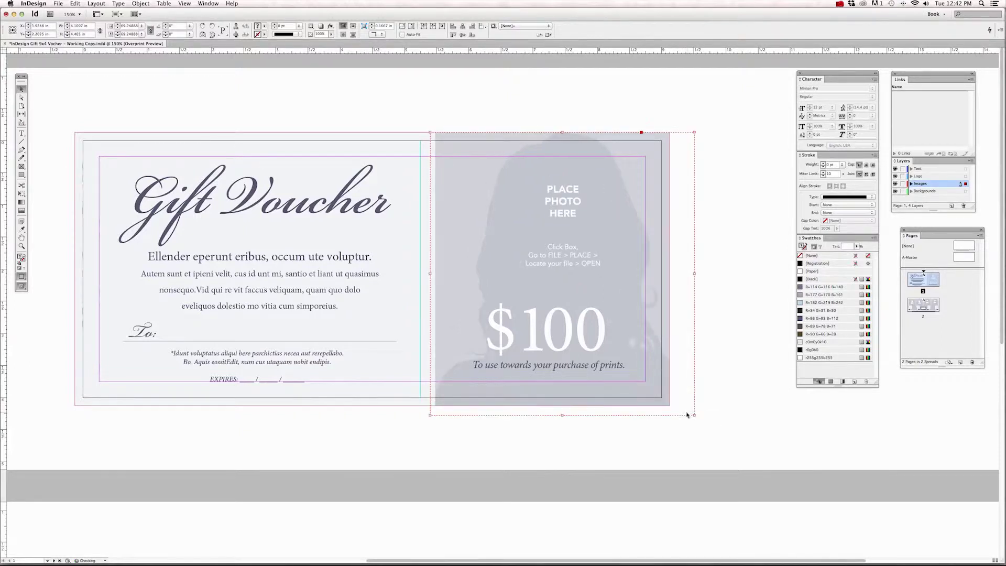
{"action": "key", "text": "Left"}
{"action": "key", "text": "Left"}
{"action": "key", "text": "Left"}
{"action": "key", "text": "Left"}
{"action": "key", "text": "Left"}
{"action": "key", "text": "Left"}
{"action": "key", "text": "Left"}
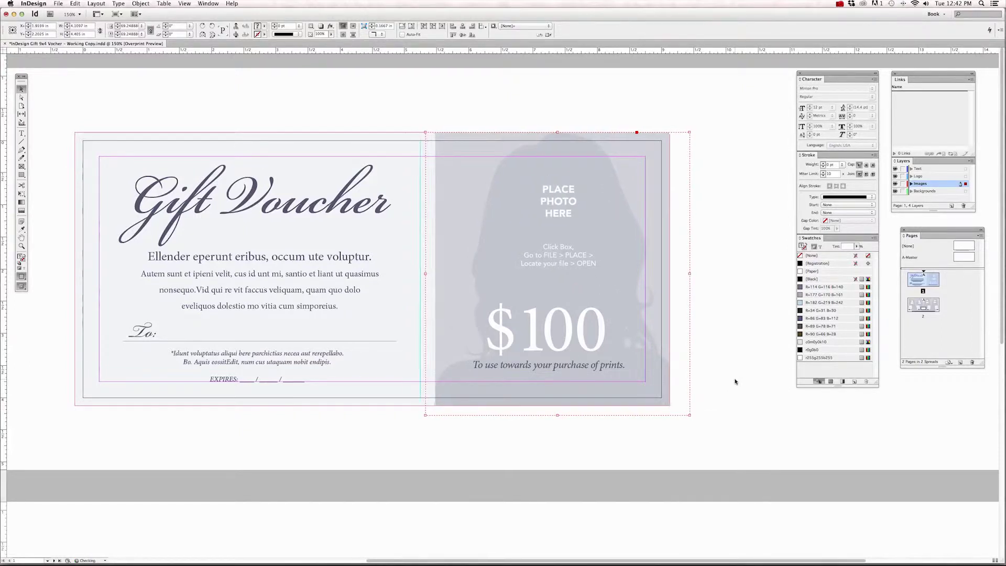
{"action": "key", "text": "Up"}
{"action": "key", "text": "Up"}
{"action": "key", "text": "Left"}
{"action": "key", "text": "Left"}
{"action": "key", "text": "Left"}
{"action": "key", "text": "Left"}
{"action": "key", "text": "Left"}
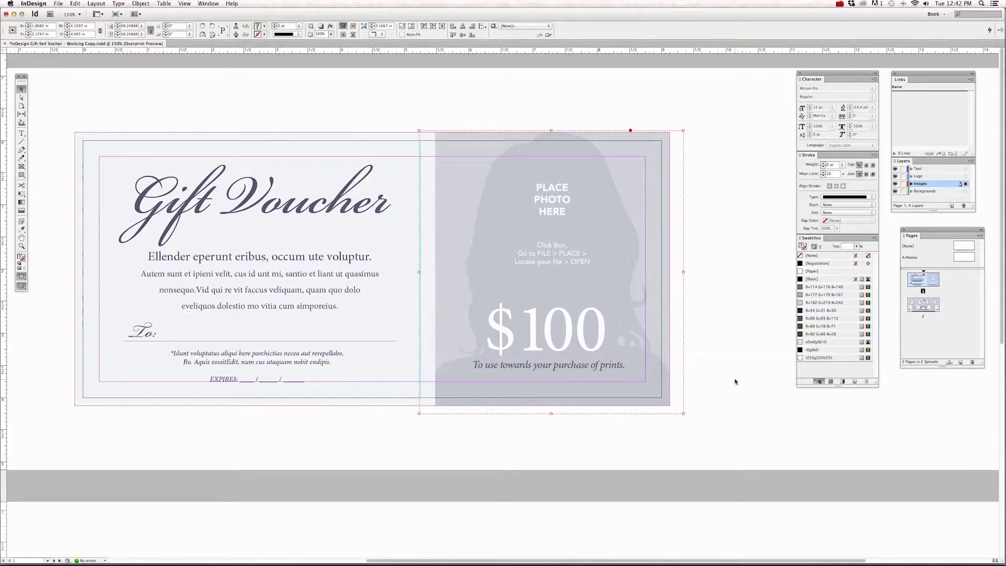
Deselect the frame, zoom out to 100%, then back in to 150%.
{"action": "left_click", "coordinate": [734, 381]}
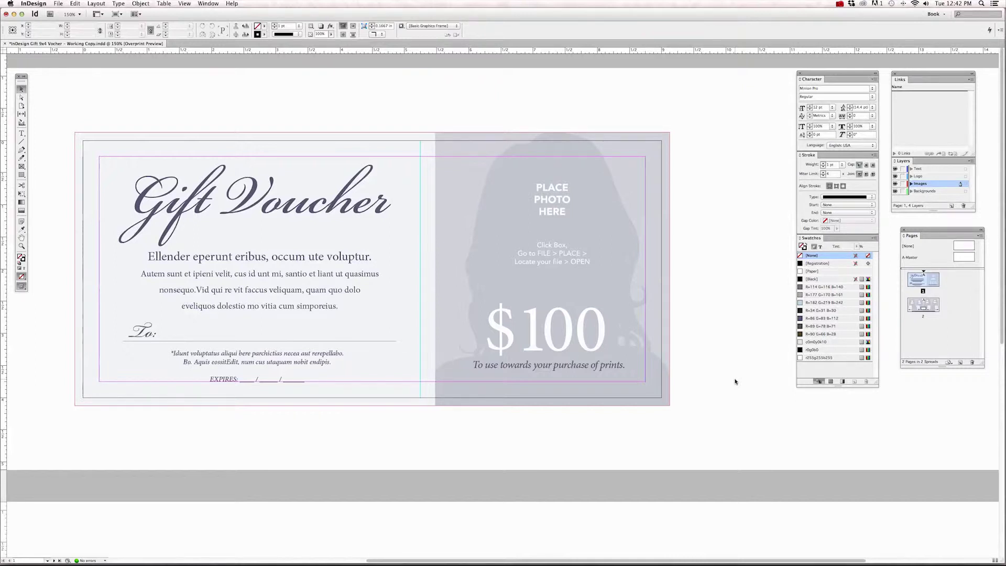
{"action": "key", "text": "super+1"}
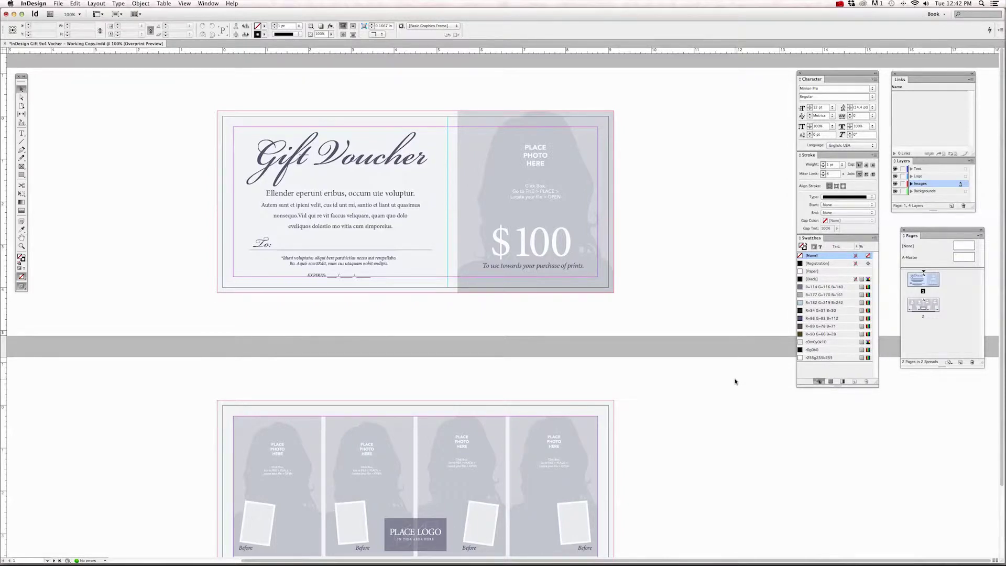
{"action": "key", "text": "super+equal"}
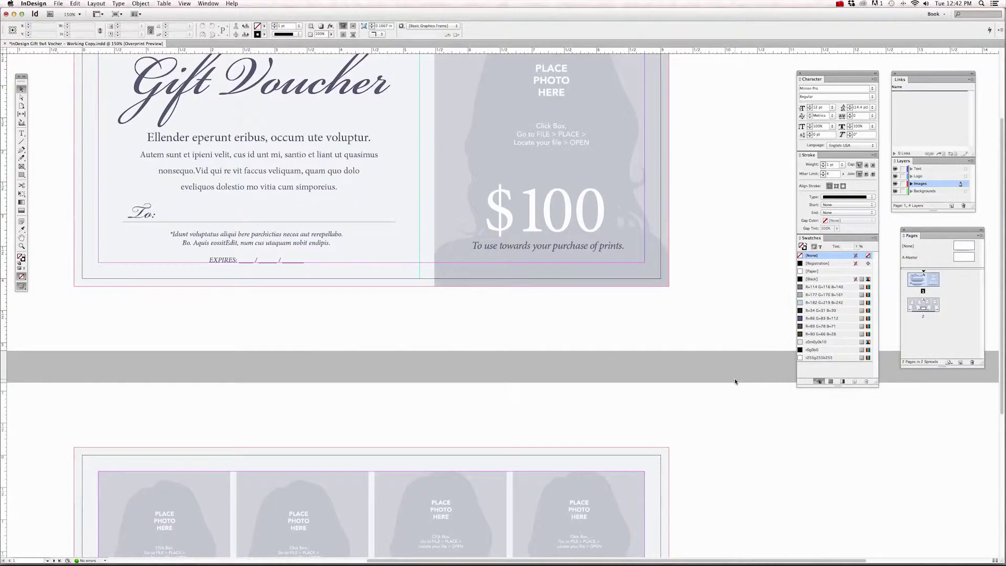
{"action": "scroll", "coordinate": [735, 382], "scroll_direction": "up", "scroll_amount": 3}
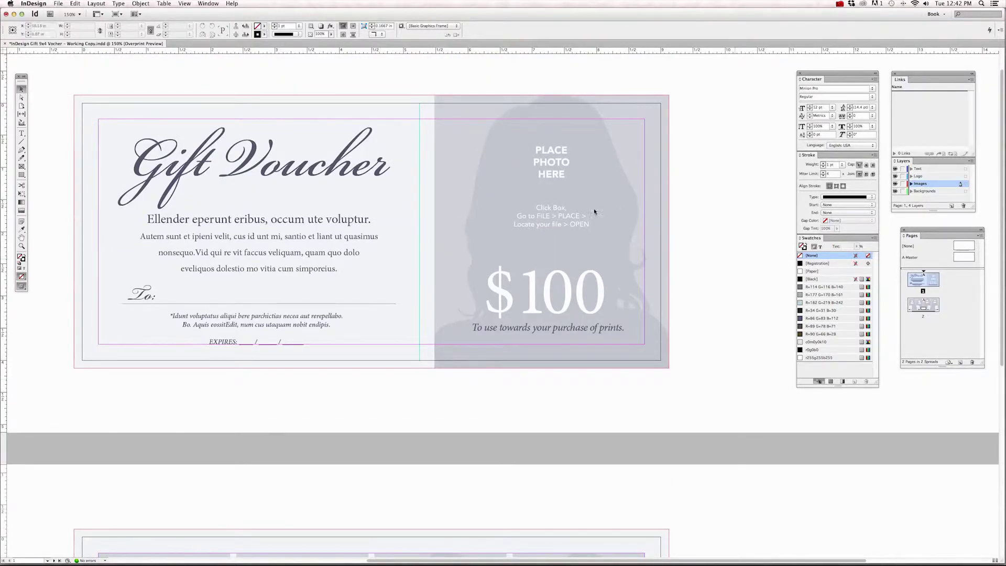
Use the View menu to zoom through 200%, 300%, down to 125%, and back to 150%.
{"action": "left_click", "coordinate": [185, 4]}
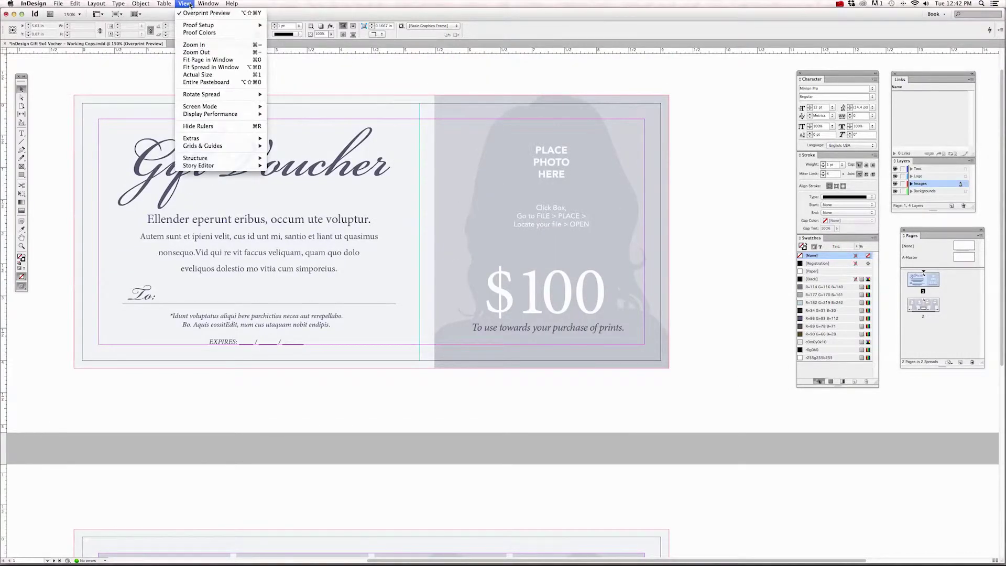
{"action": "left_click", "coordinate": [202, 45]}
{"action": "left_click", "coordinate": [185, 4]}
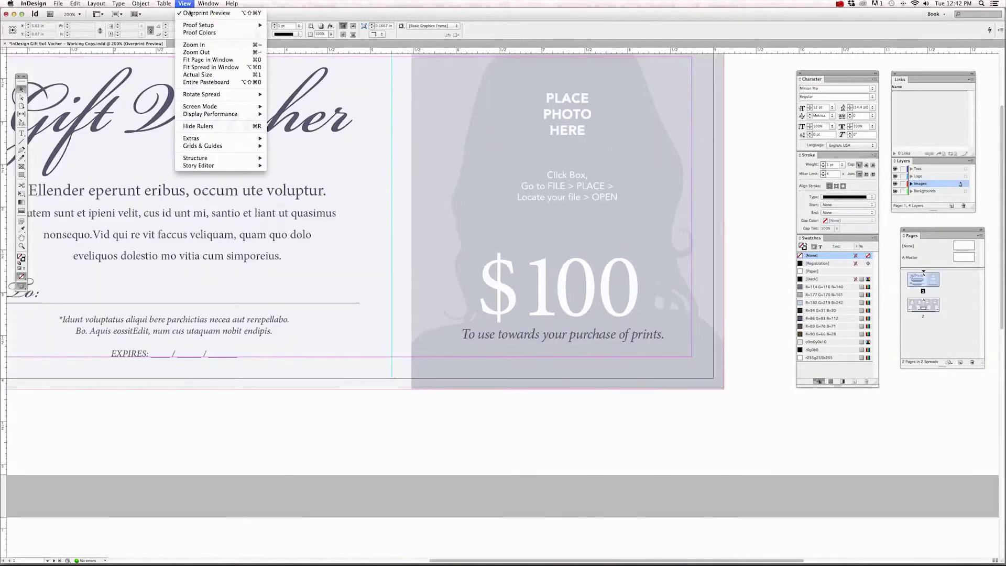
{"action": "left_click", "coordinate": [197, 45]}
{"action": "left_click", "coordinate": [185, 4]}
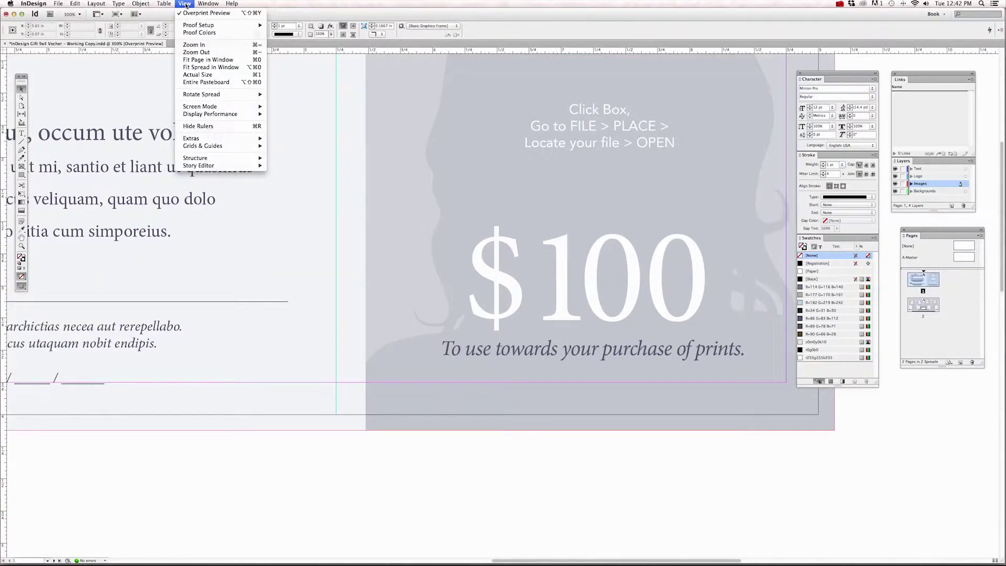
{"action": "left_click", "coordinate": [198, 52]}
{"action": "left_click", "coordinate": [184, 3]}
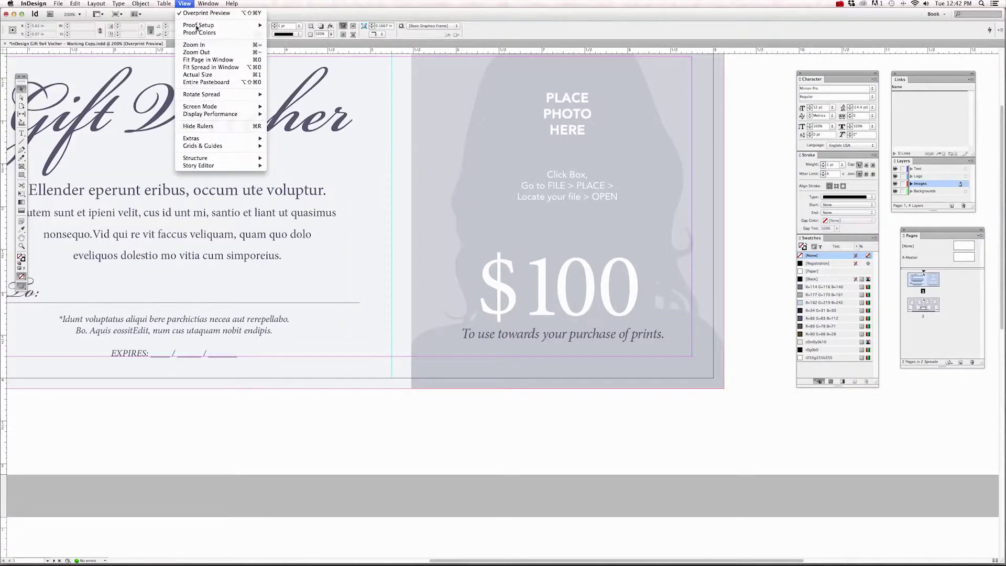
{"action": "left_click", "coordinate": [204, 52]}
{"action": "left_click", "coordinate": [185, 3]}
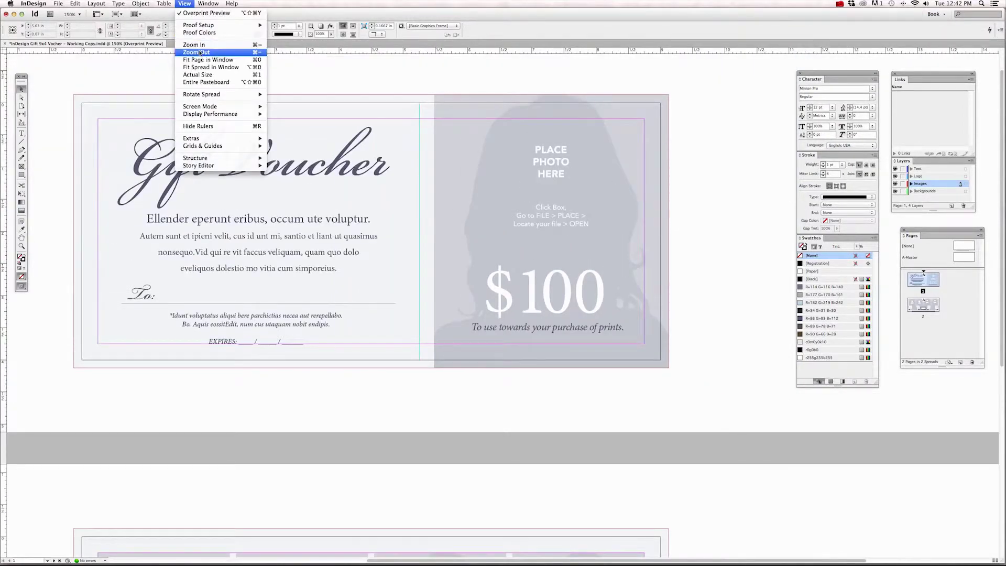
{"action": "left_click", "coordinate": [198, 52]}
{"action": "left_click", "coordinate": [185, 4]}
{"action": "left_click", "coordinate": [197, 45]}
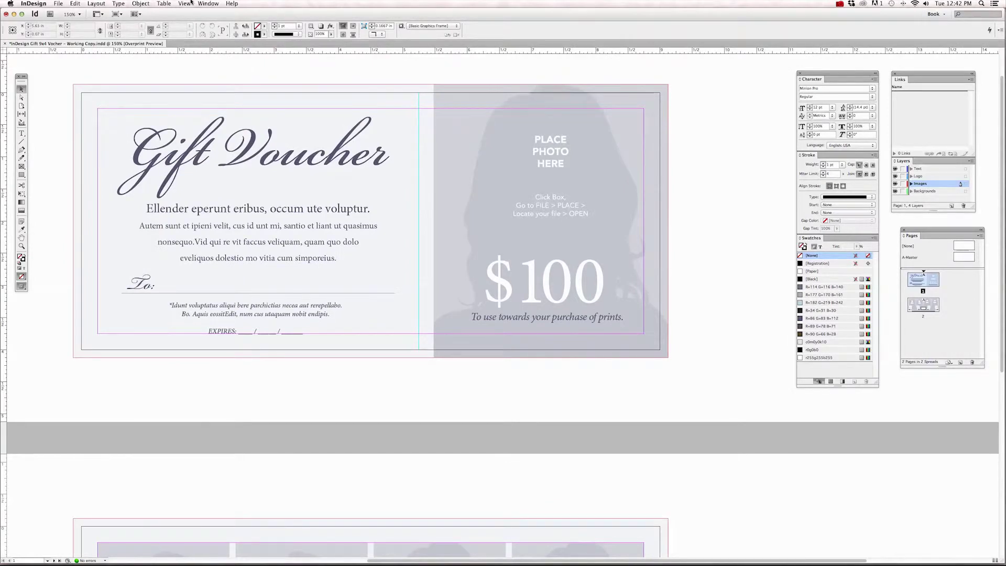
Zoom to 100%, in on the lower text, fit the page, then settle at 150%.
{"action": "key", "text": "super+1"}
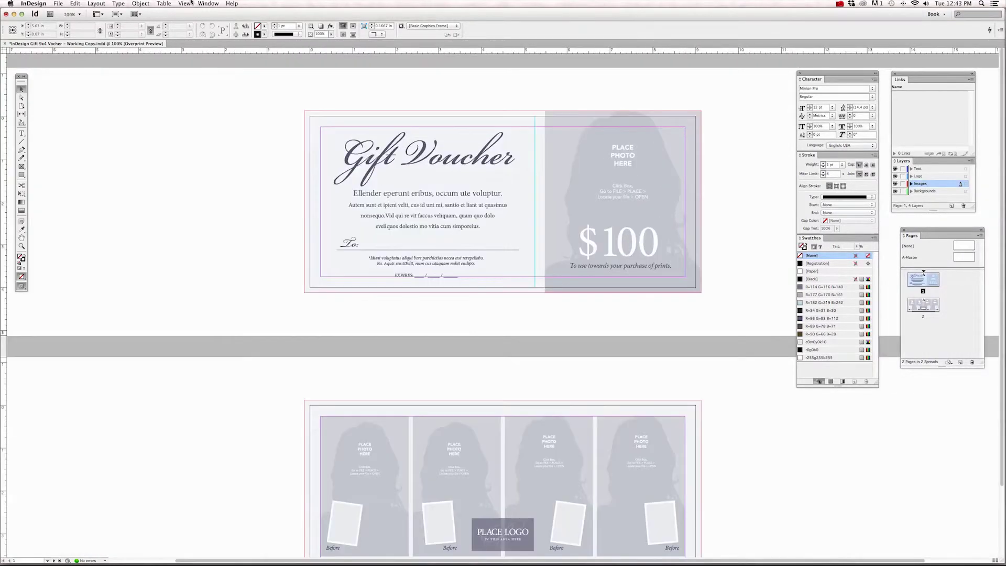
{"action": "key", "text": "super+equal"}
{"action": "key", "text": "super+equal"}
{"action": "key", "text": "super+equal"}
{"action": "key", "text": "super+equal"}
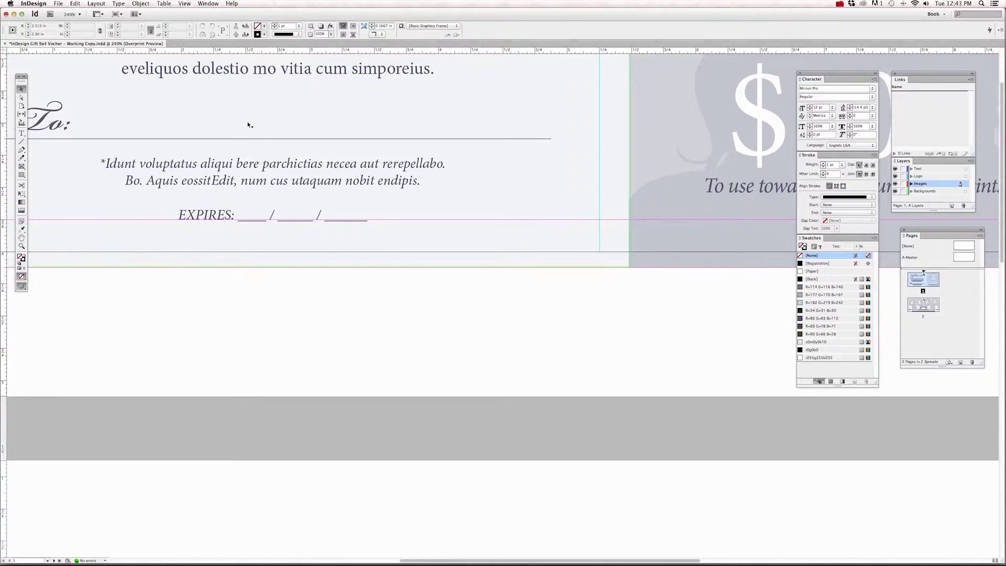
{"action": "key", "text": "super+0"}
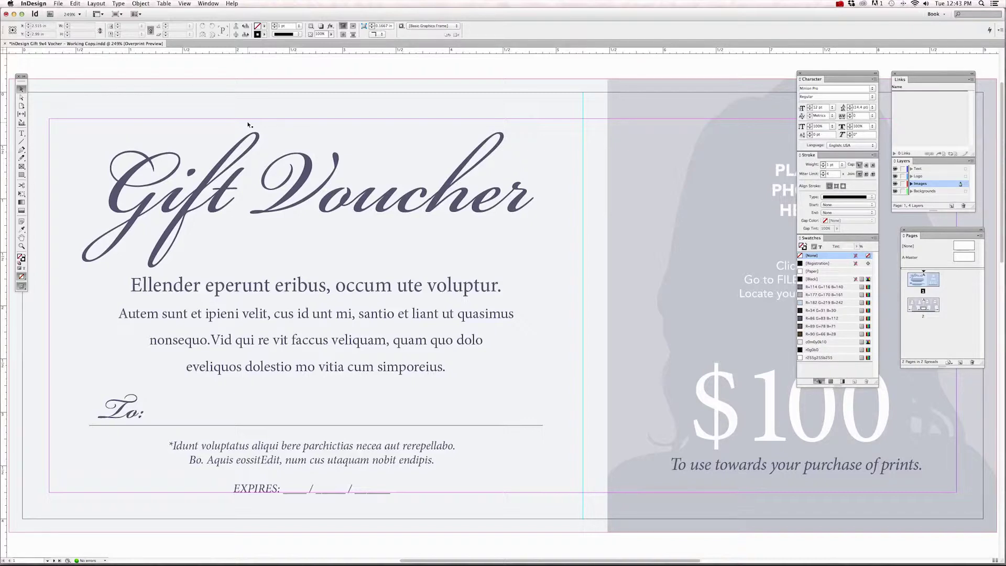
{"action": "key", "text": "super+minus"}
{"action": "key", "text": "super+minus"}
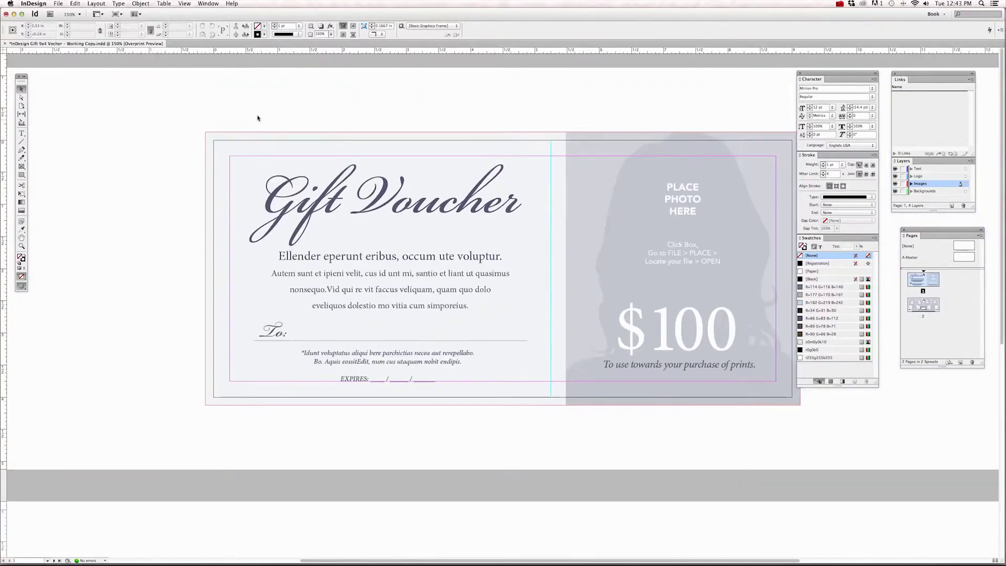
{"action": "scroll", "coordinate": [308, 114], "scroll_direction": "right", "scroll_amount": 4}
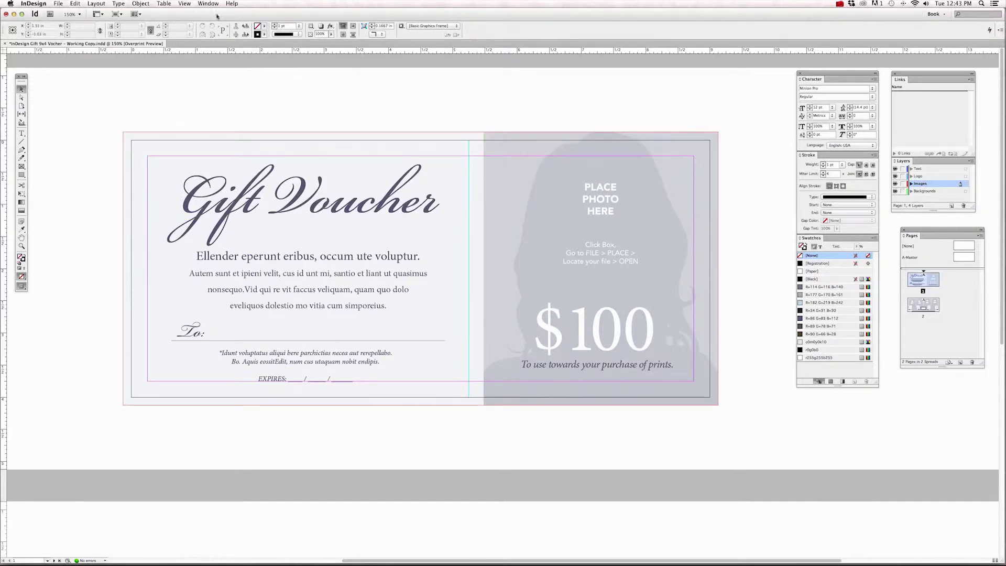
{"action": "left_click", "coordinate": [185, 3]}
{"action": "mouse_move", "coordinate": [215, 107]}
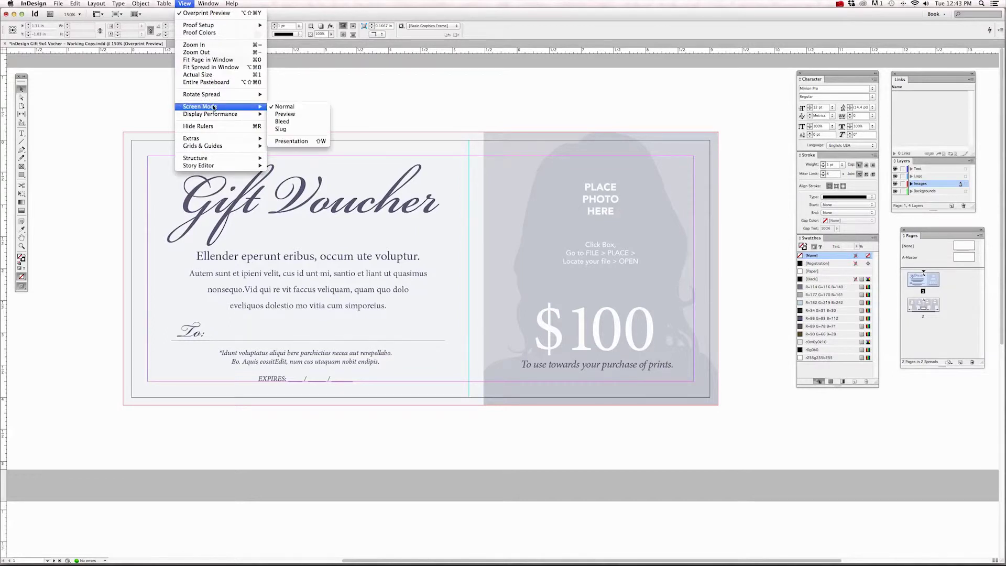
{"action": "left_click", "coordinate": [284, 115]}
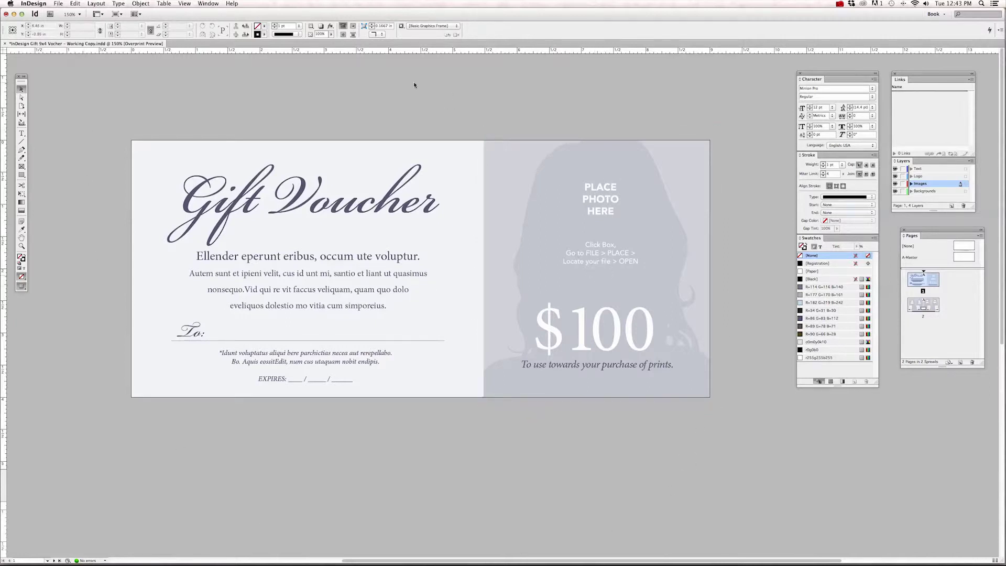
{"action": "left_click", "coordinate": [185, 4]}
{"action": "mouse_move", "coordinate": [191, 108]}
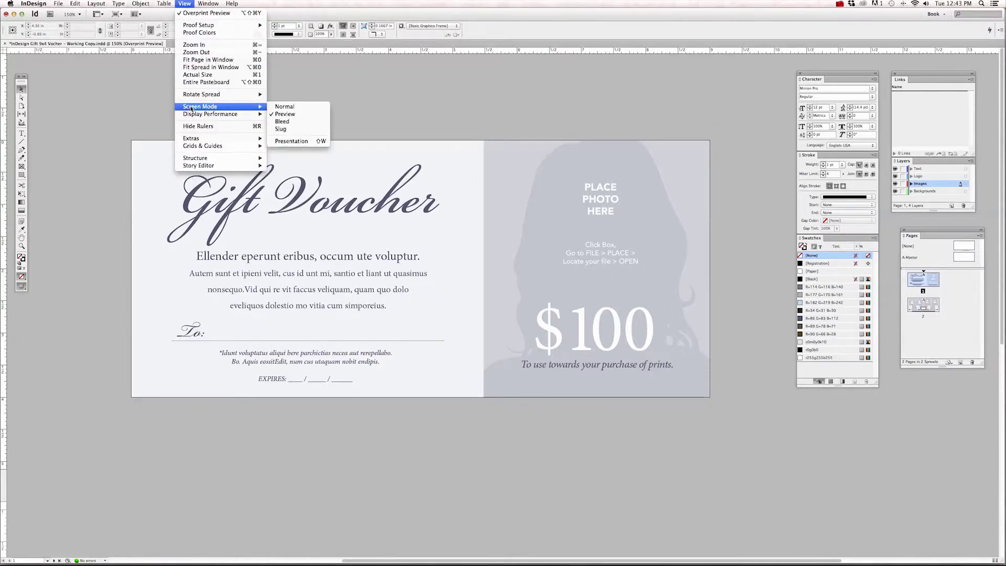
{"action": "left_click", "coordinate": [283, 106]}
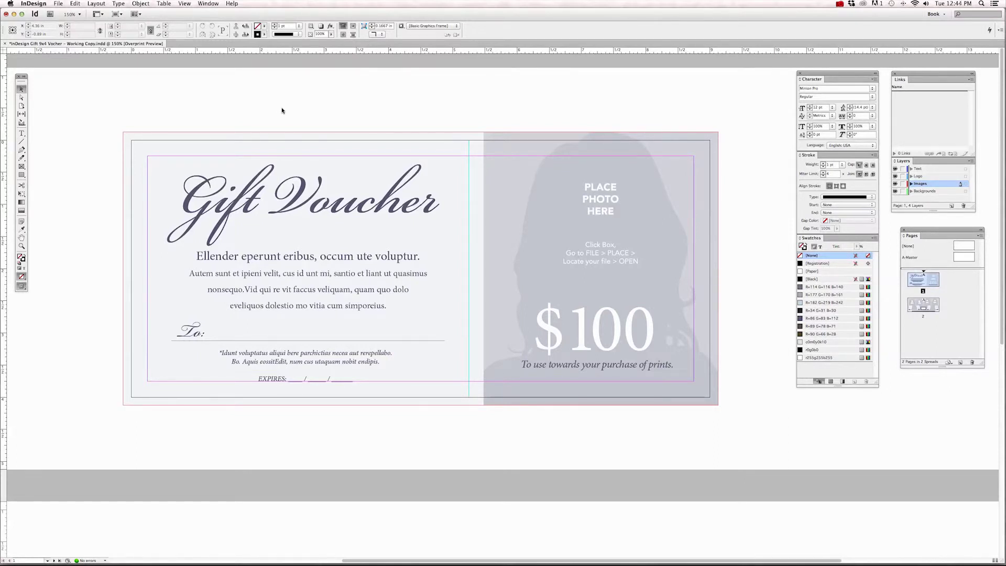
With the Type tool, select heading and subtitle words to read their font, Minion Pro.
{"action": "left_click", "coordinate": [21, 133]}
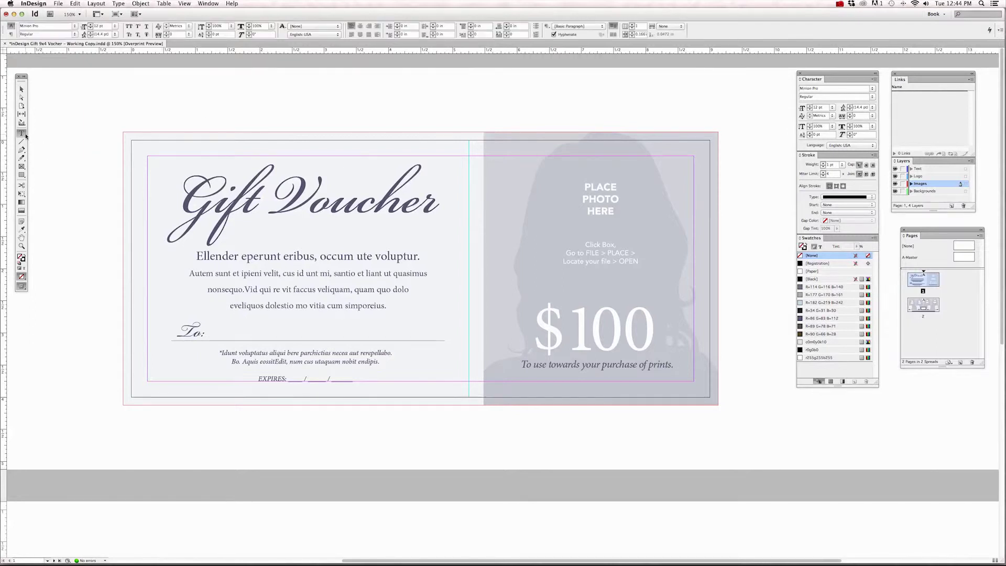
{"action": "left_click_drag", "start_coordinate": [230, 196], "coordinate": [347, 198]}
{"action": "left_click_drag", "start_coordinate": [326, 256], "coordinate": [268, 256]}
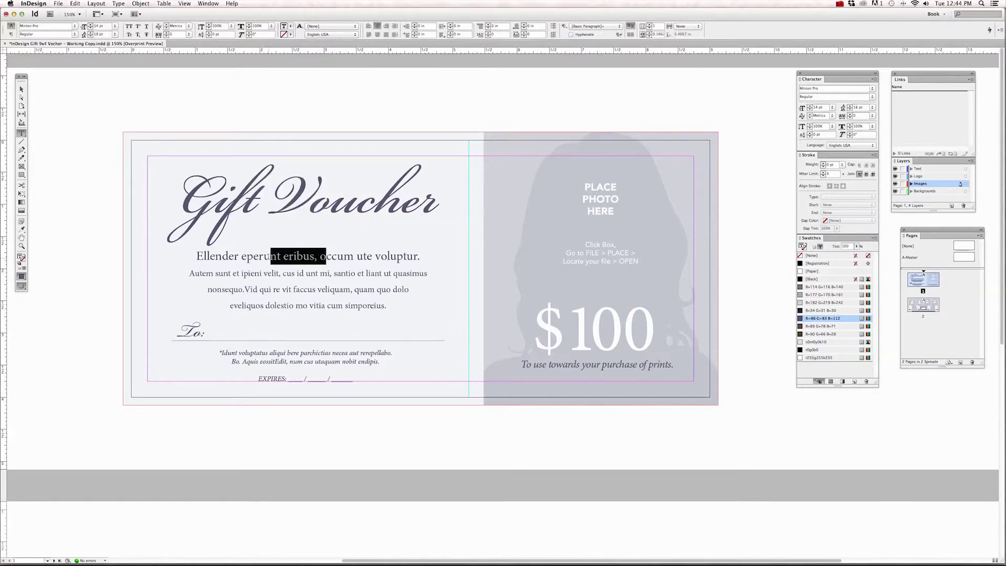
Browse the Bickham Script Regular, Minion Regular and Minion Italic pages on Fonts.com, then return to InDesign.
{"action": "mouse_move", "coordinate": [382, 547]}
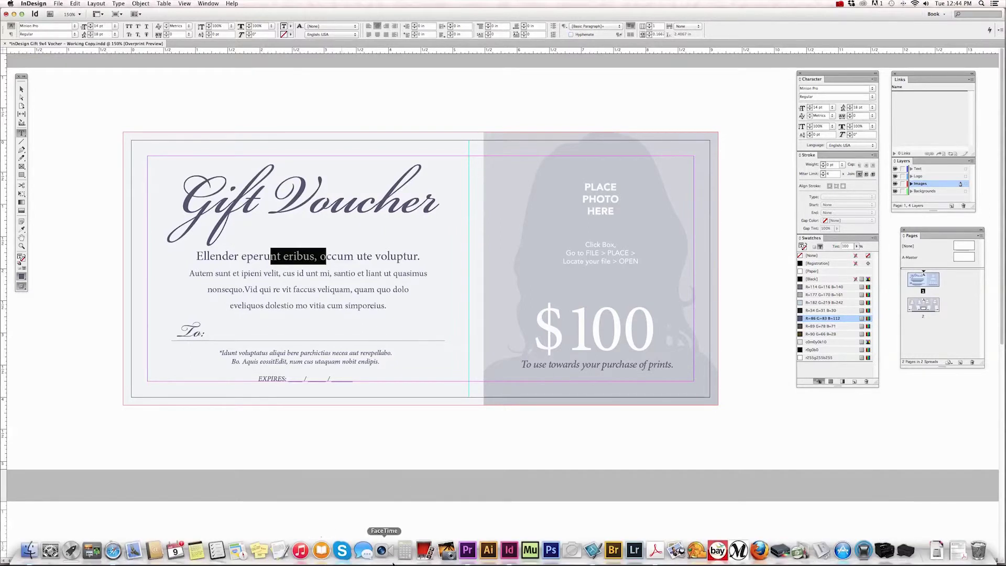
{"action": "left_click", "coordinate": [113, 551]}
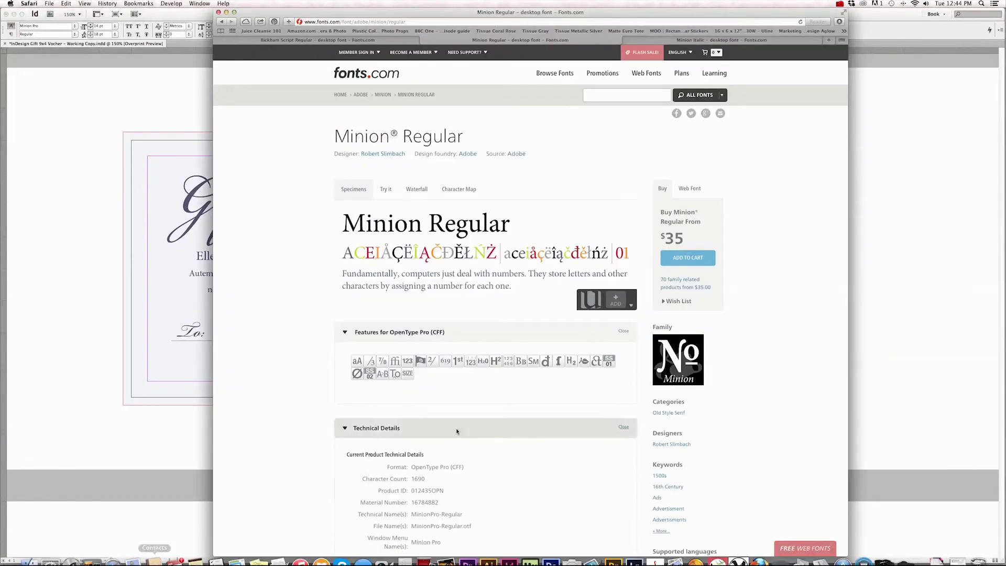
{"action": "left_click", "coordinate": [370, 40]}
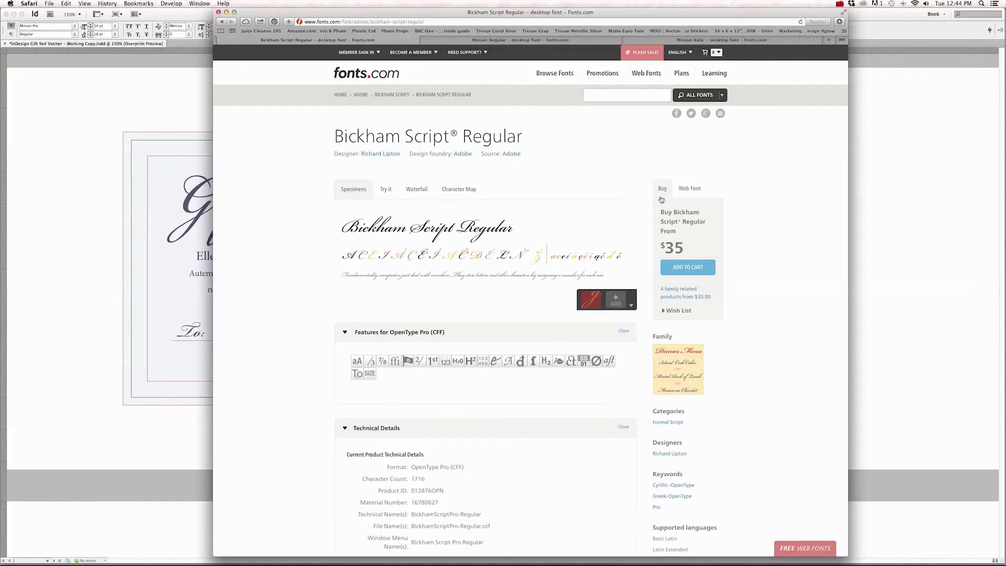
{"action": "left_click", "coordinate": [497, 40]}
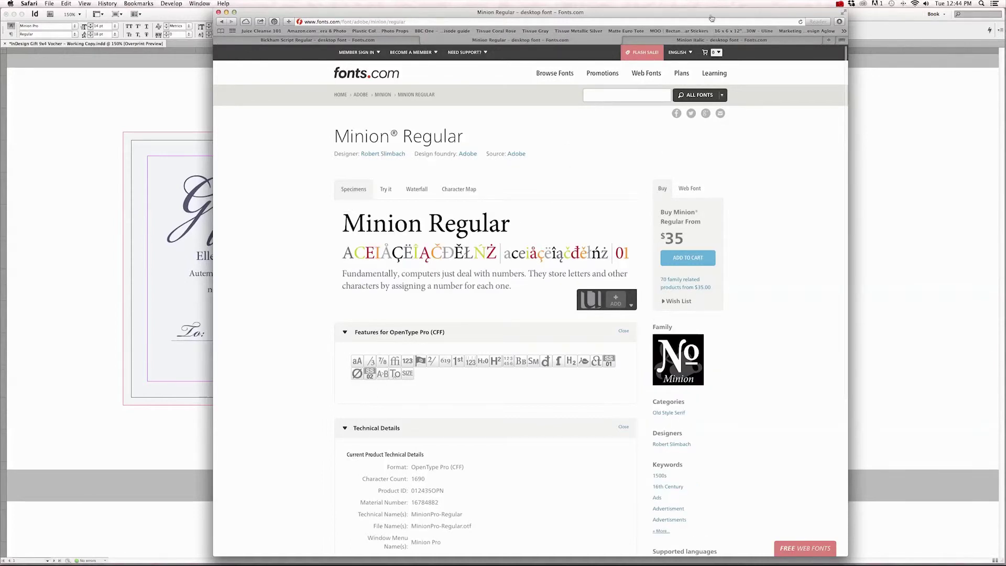
{"action": "left_click", "coordinate": [697, 40]}
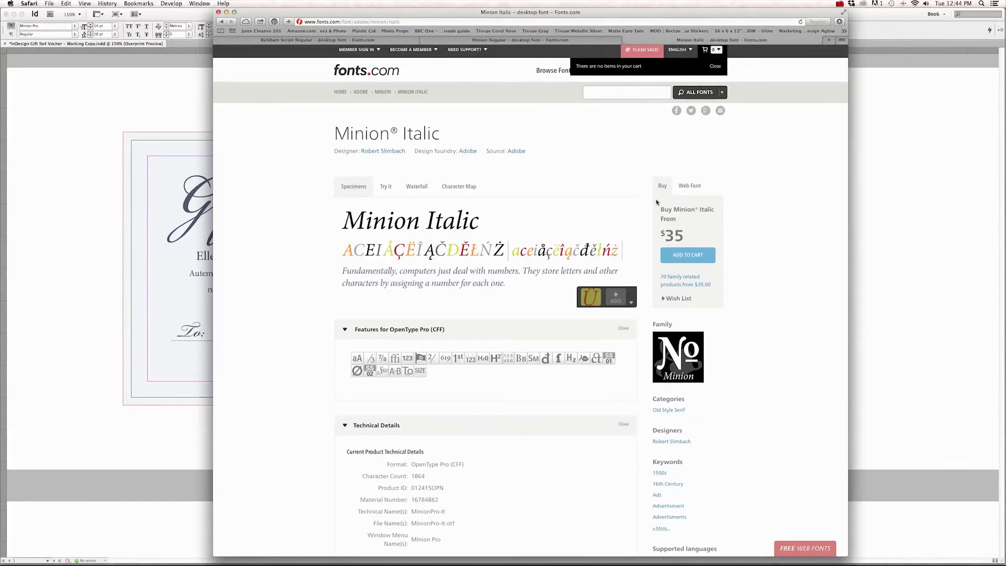
{"action": "left_click", "coordinate": [579, 41]}
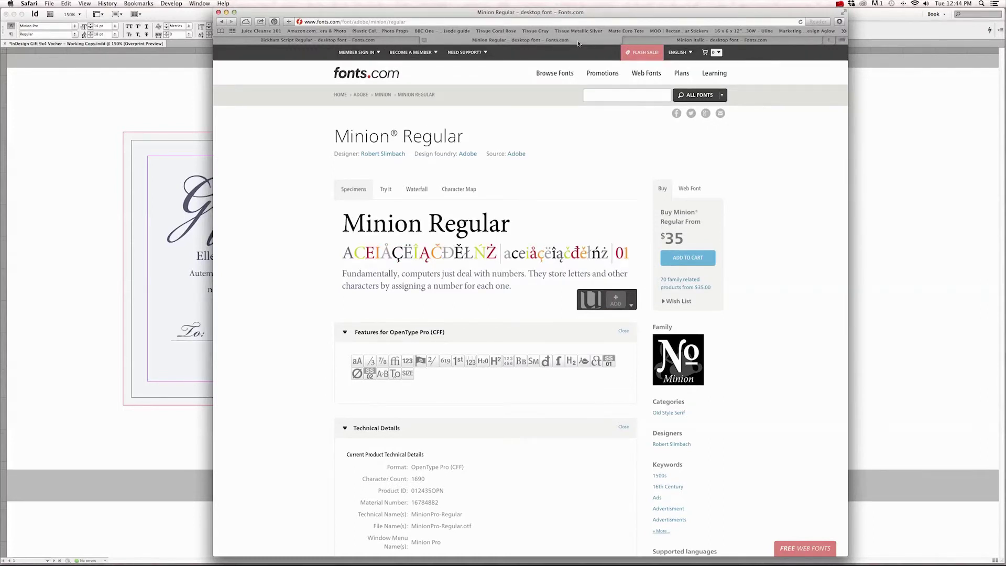
{"action": "left_click", "coordinate": [183, 104]}
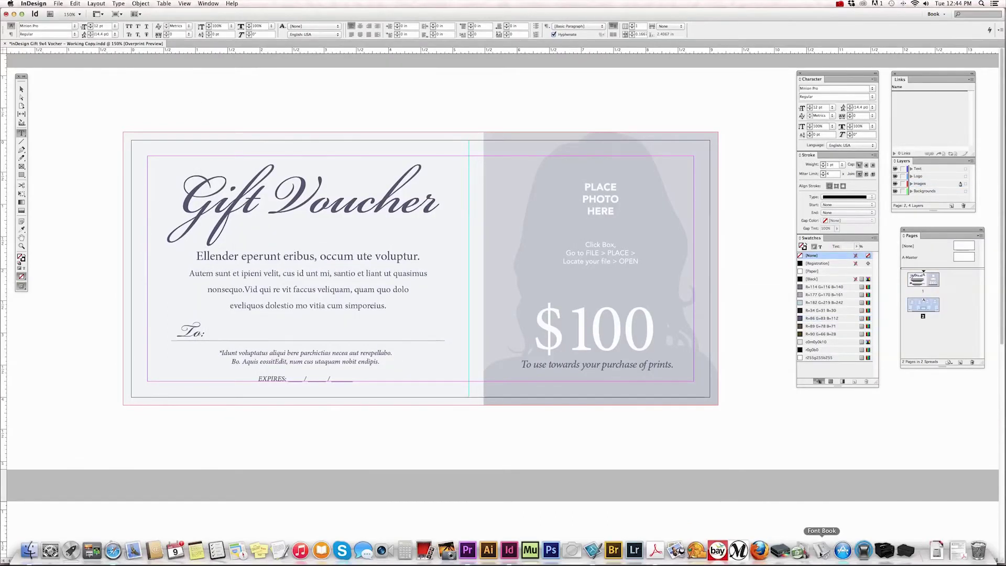
{"action": "left_click", "coordinate": [821, 551]}
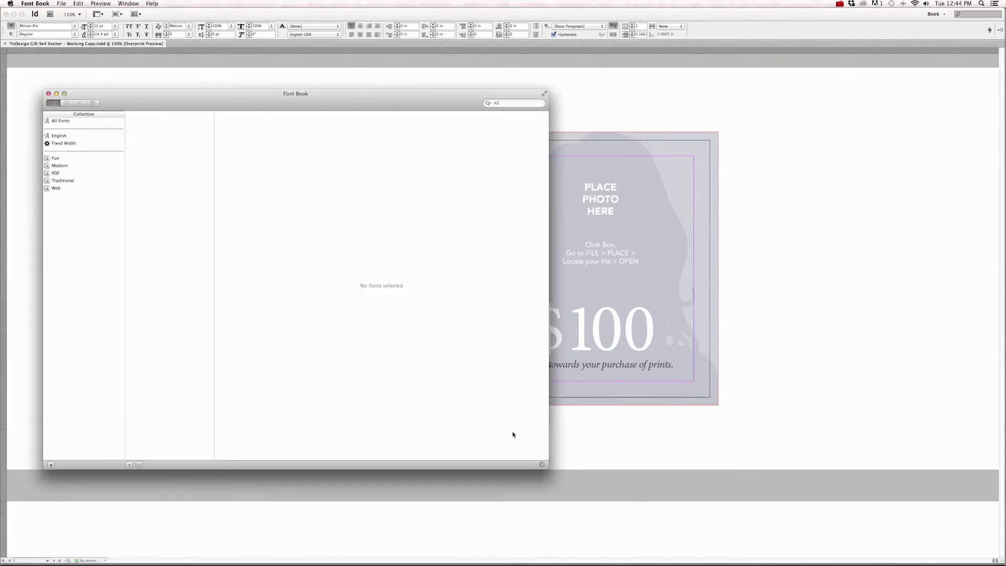
{"action": "left_click", "coordinate": [61, 4]}
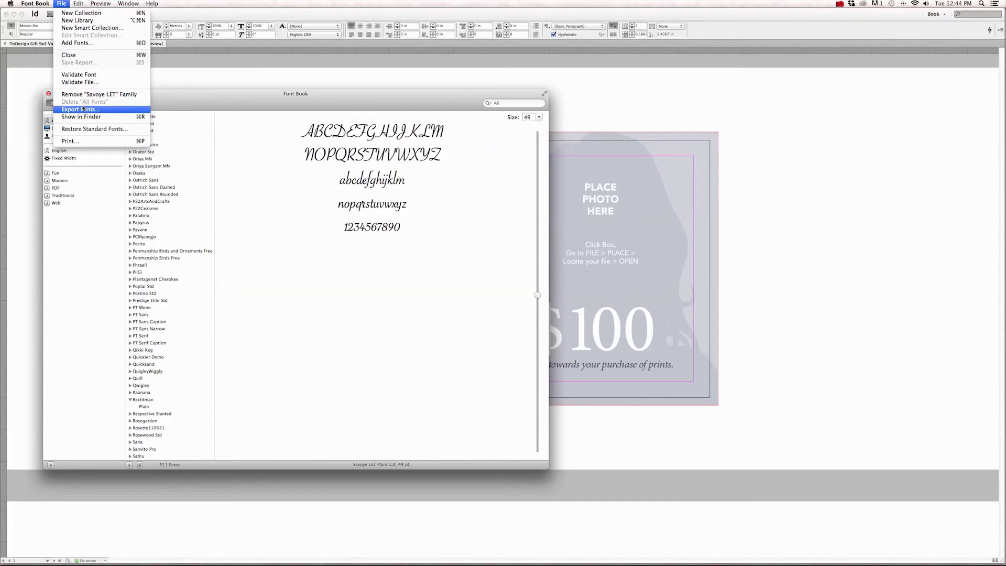
{"action": "left_click", "coordinate": [76, 42]}
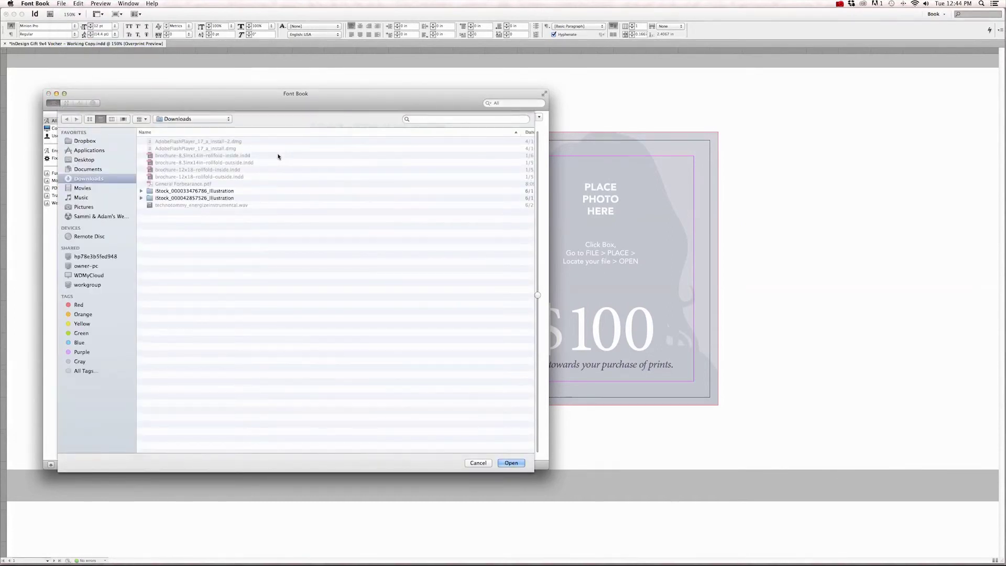
{"action": "key", "text": "Escape"}
{"action": "left_click", "coordinate": [68, 81]}
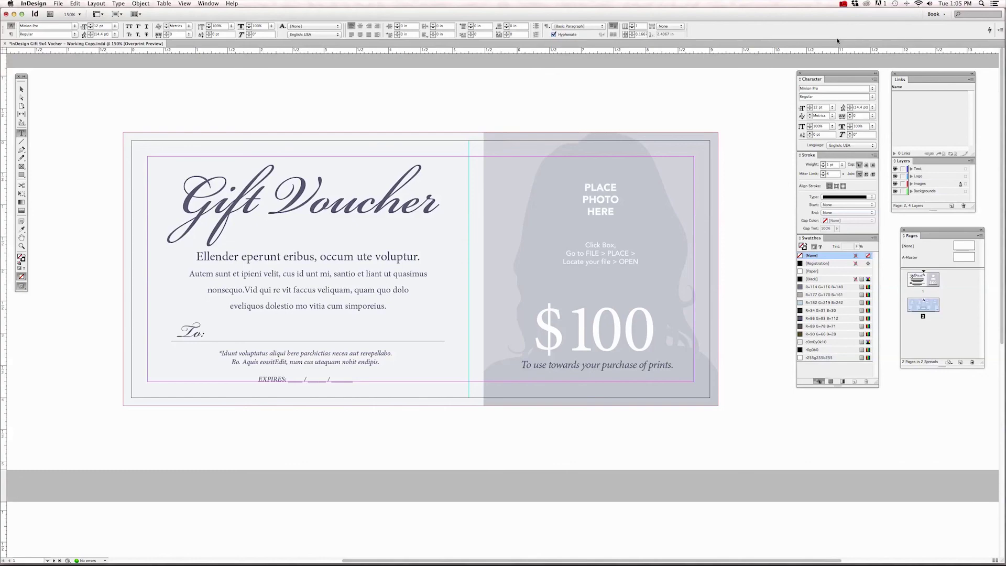
{"action": "left_click", "coordinate": [845, 4]}
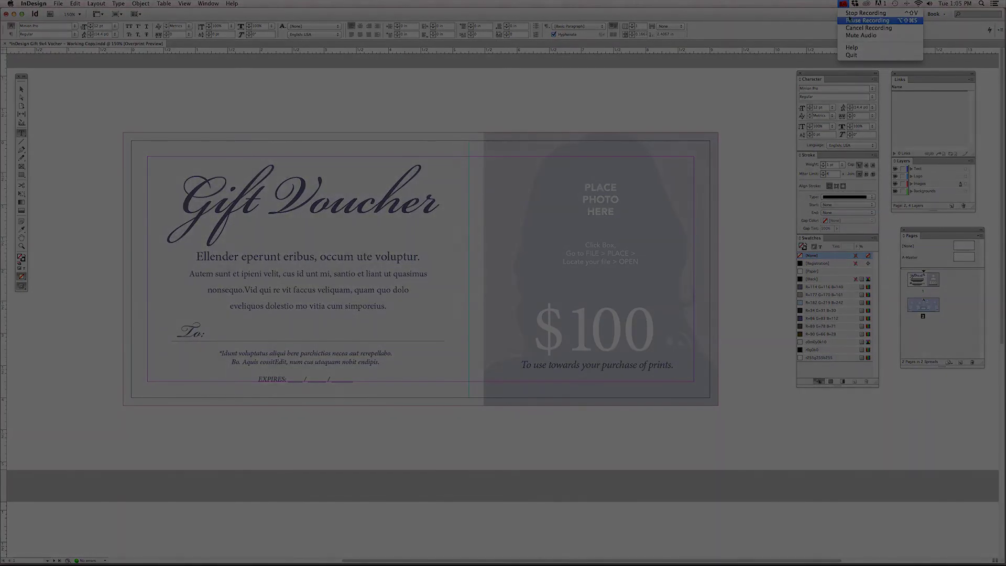